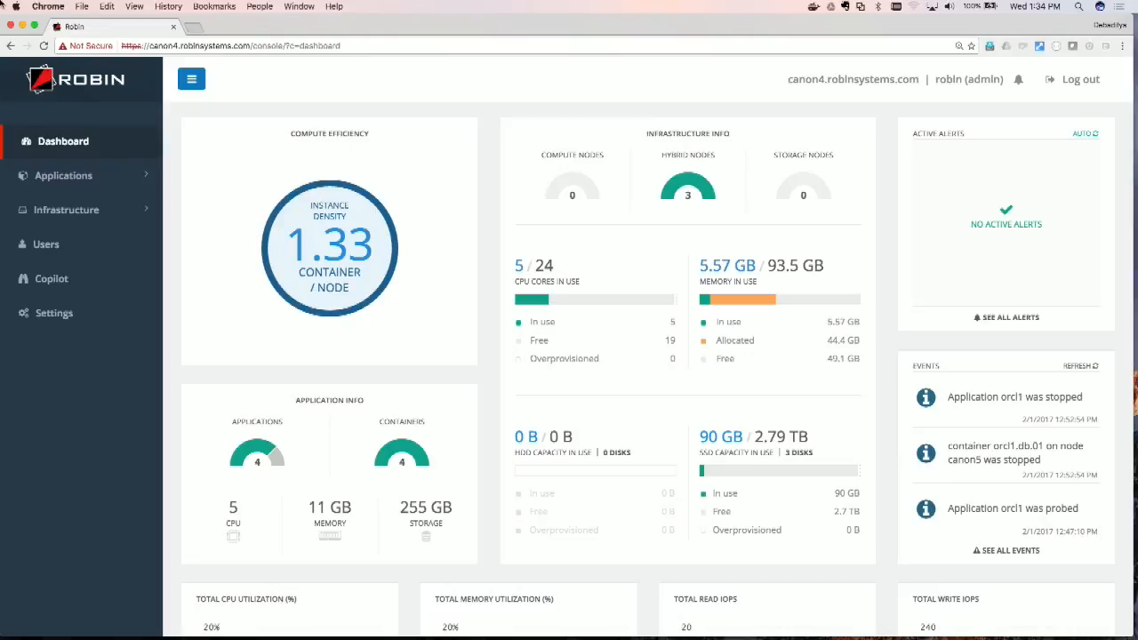
Step: Inspect the cluster's infrastructure nodes and its resource pools
{"action": "left_click", "coordinate": [78, 211]}
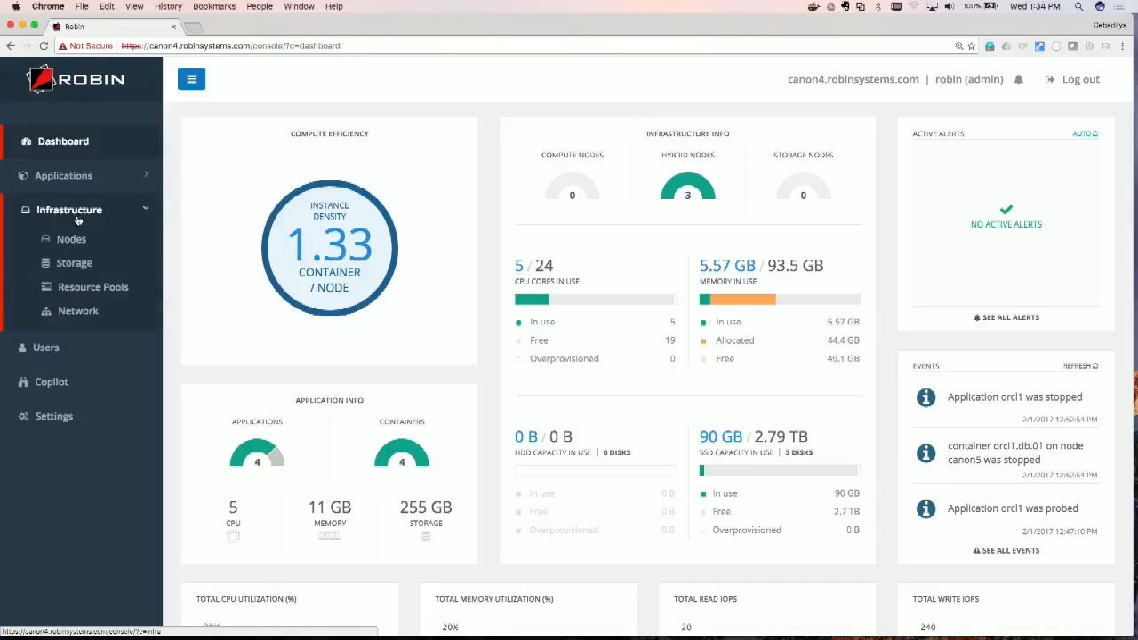
{"action": "left_click", "coordinate": [73, 236]}
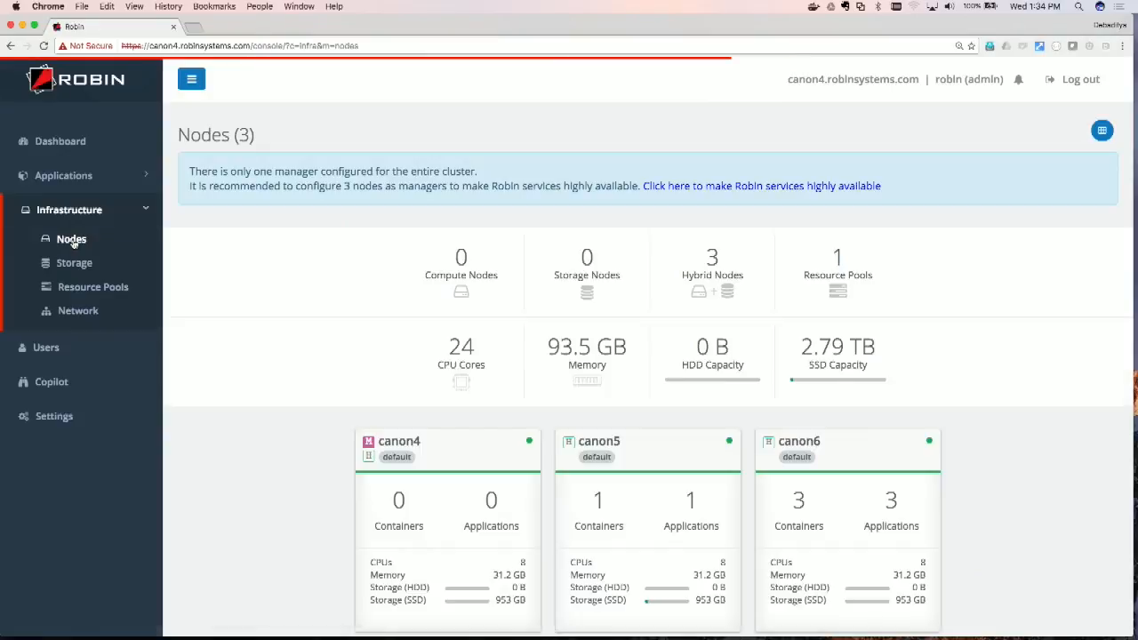
{"action": "scroll", "coordinate": [269, 340], "scroll_direction": "down", "scroll_amount": 1}
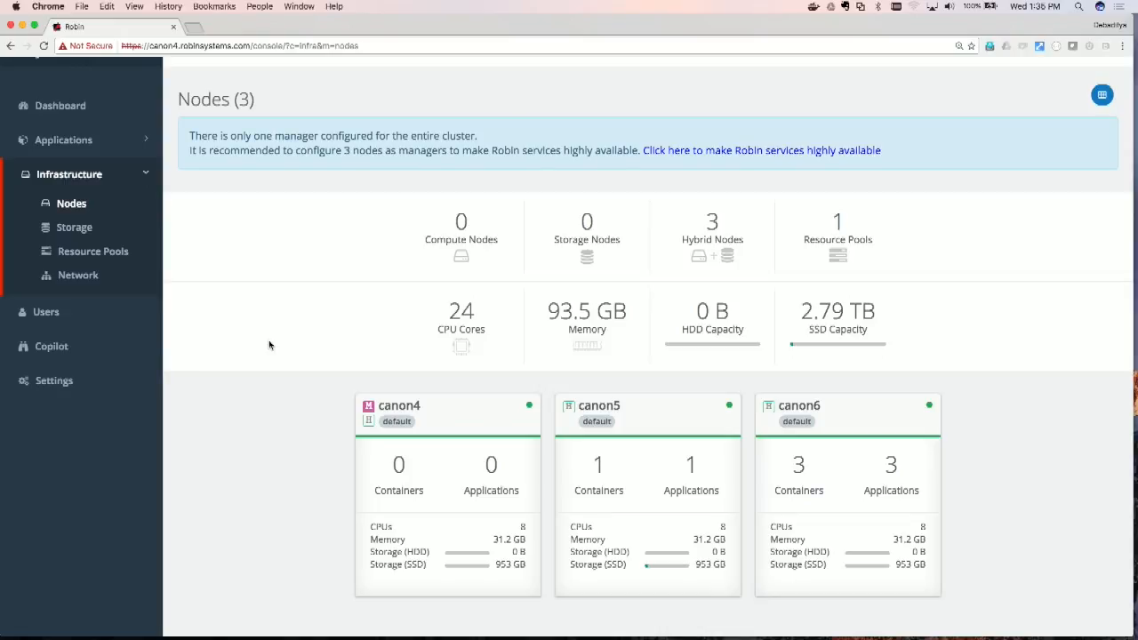
{"action": "left_click", "coordinate": [86, 252]}
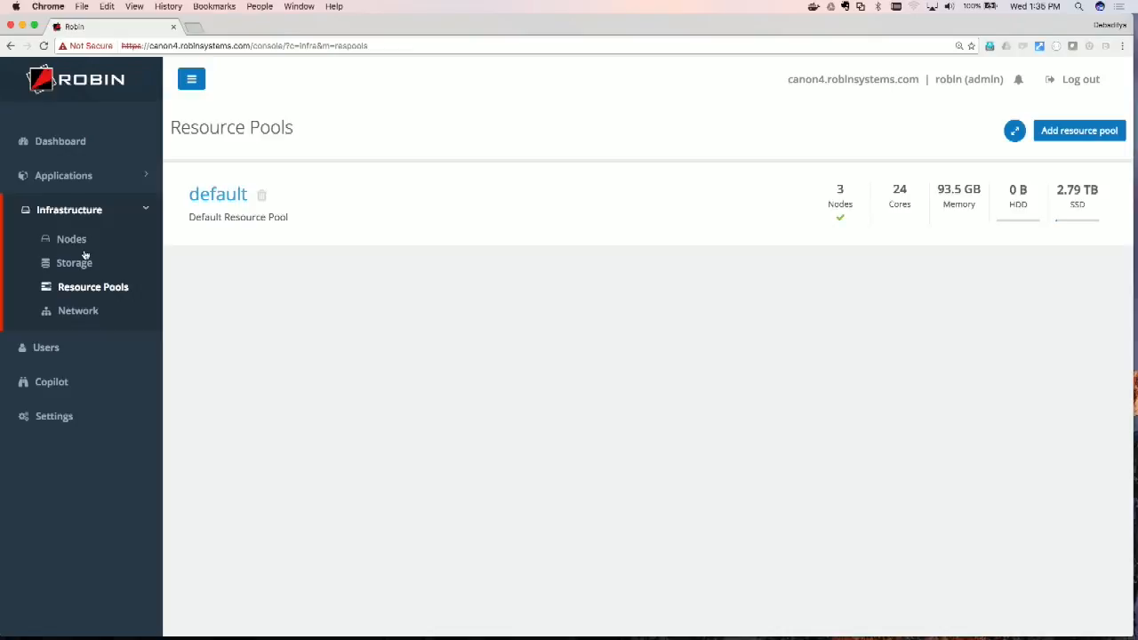
Step: Start a new application from the Docker-based Cassandra bundle and name it cass-tfd
{"action": "left_click", "coordinate": [72, 175]}
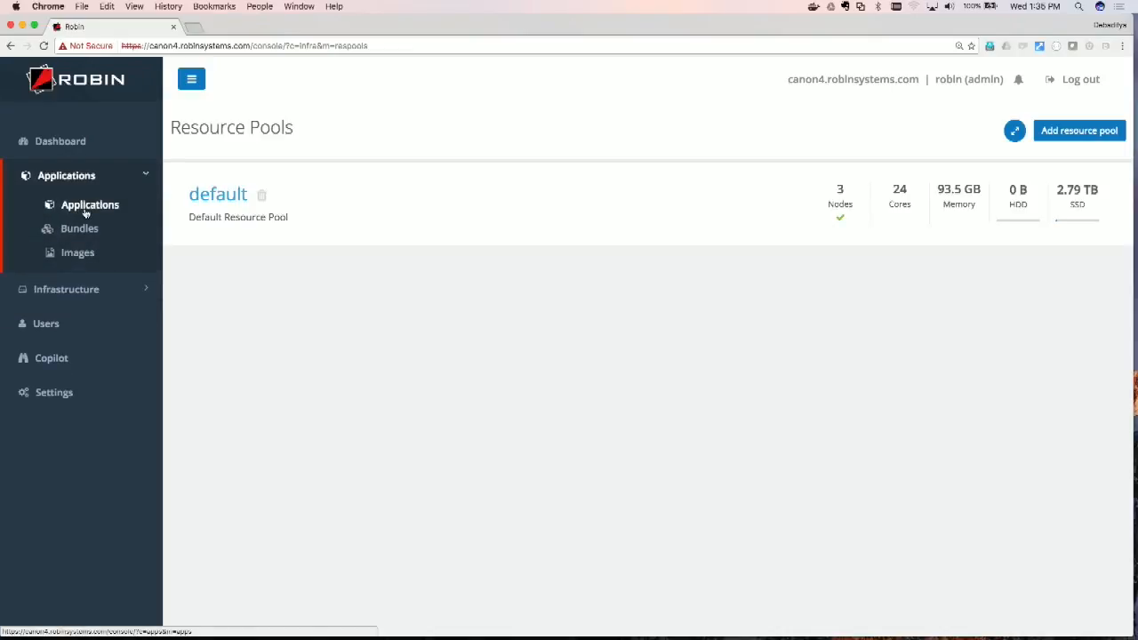
{"action": "left_click", "coordinate": [86, 228]}
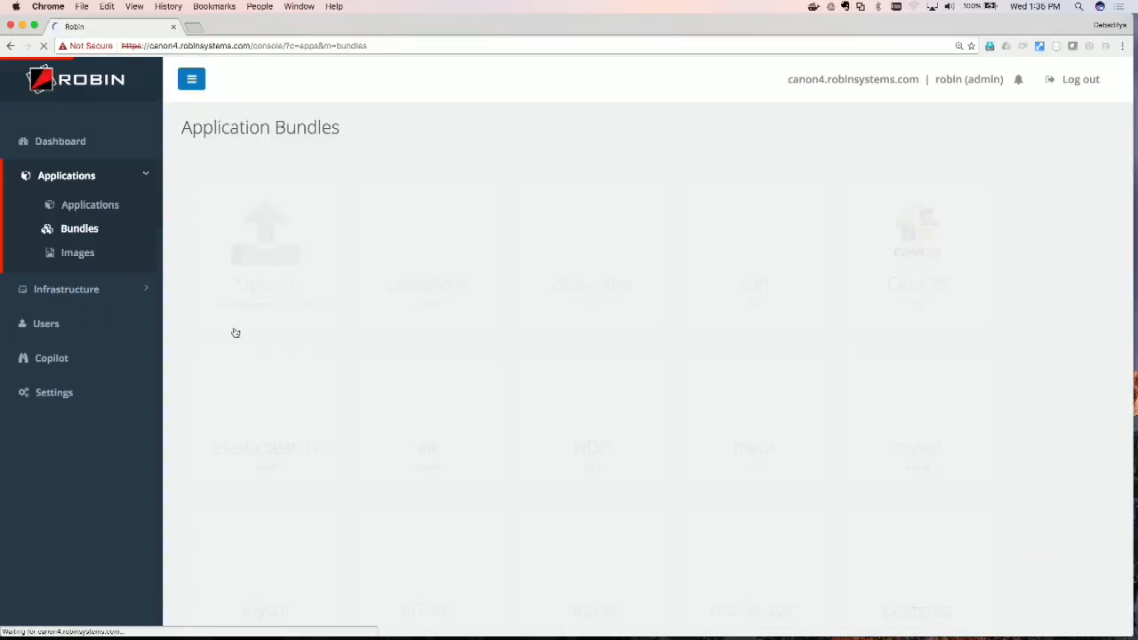
{"action": "scroll", "coordinate": [168, 304], "scroll_direction": "down", "scroll_amount": 3}
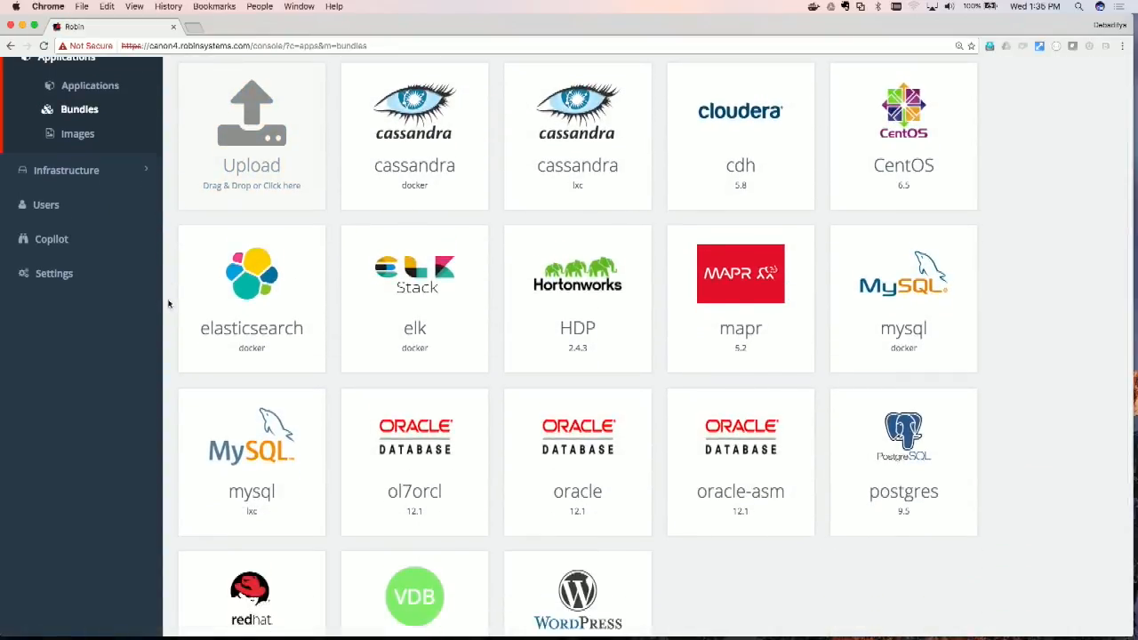
{"action": "scroll", "coordinate": [168, 304], "scroll_direction": "down", "scroll_amount": 1}
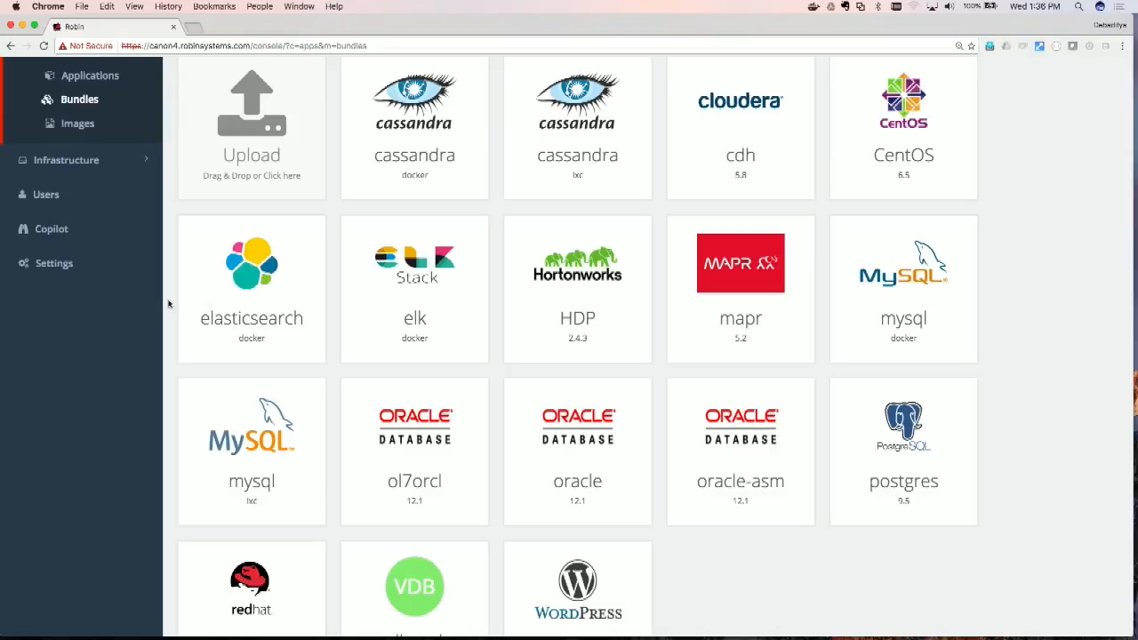
{"action": "left_click", "coordinate": [422, 149]}
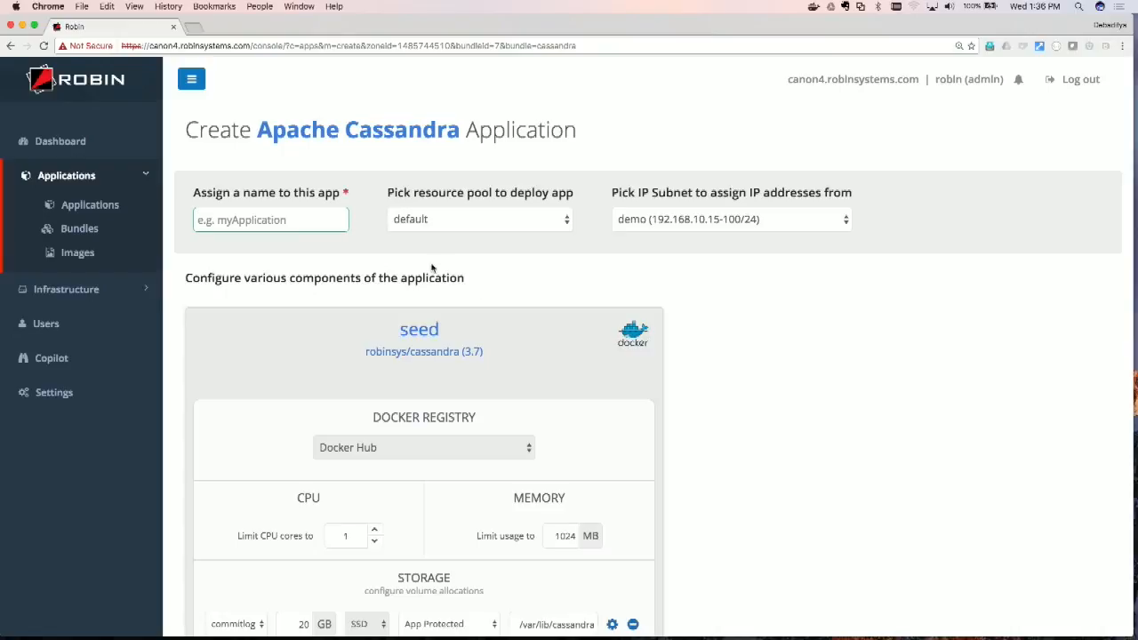
{"action": "type", "text": "cass-tfd"}
Step: Review the seed and member component settings of the Cassandra application, including its advanced options
{"action": "scroll", "coordinate": [771, 335], "scroll_direction": "down", "scroll_amount": 5}
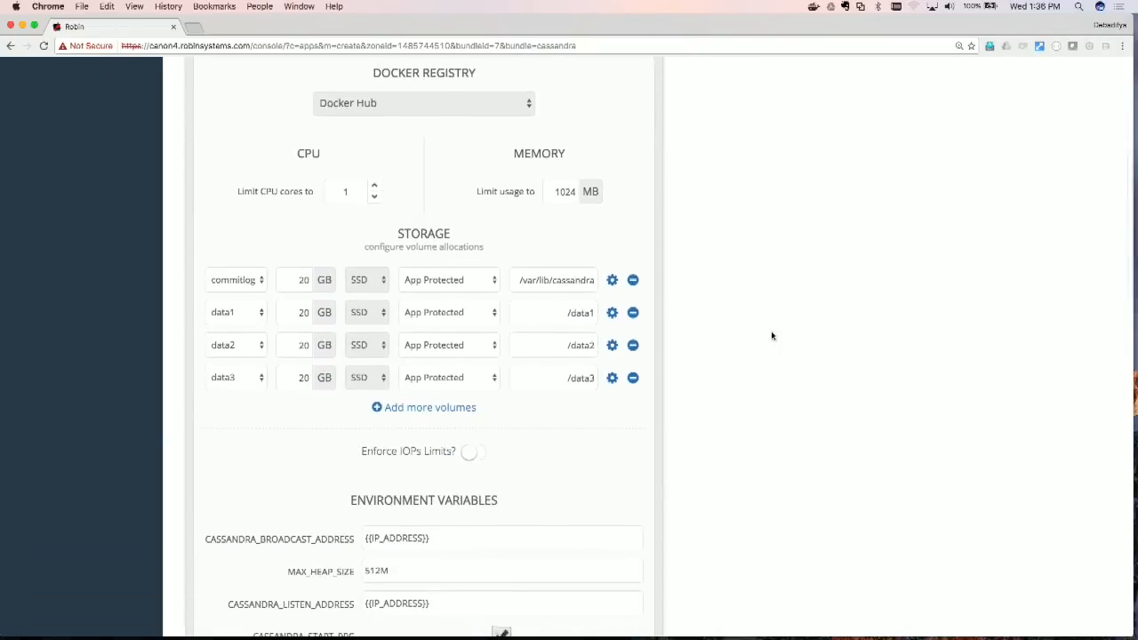
{"action": "scroll", "coordinate": [771, 335], "scroll_direction": "down", "scroll_amount": 5}
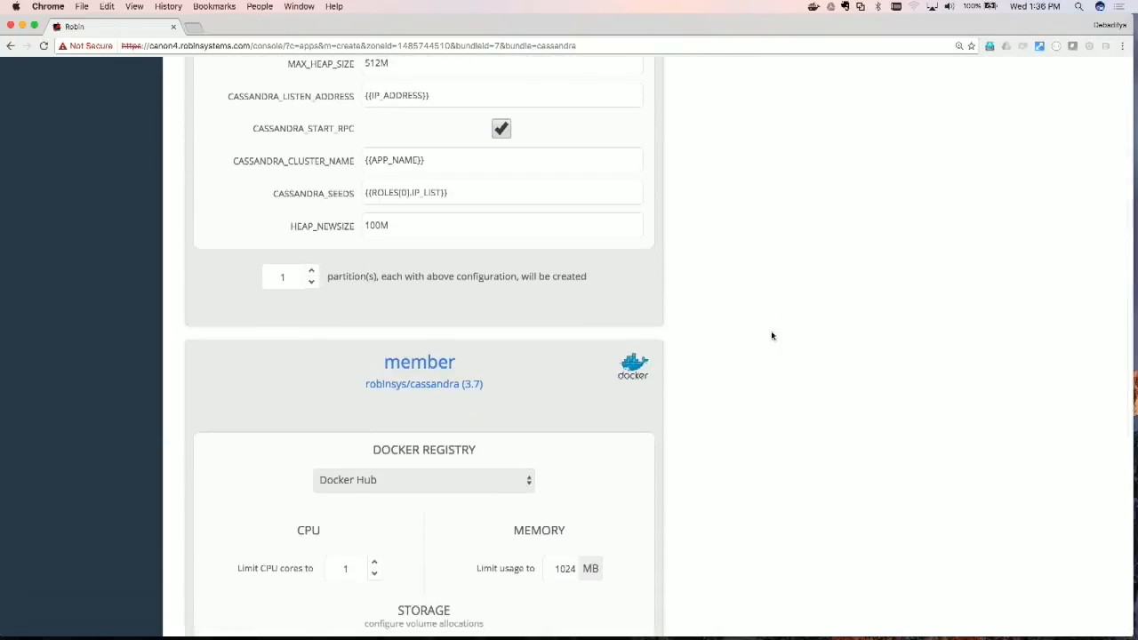
{"action": "scroll", "coordinate": [772, 336], "scroll_direction": "down", "scroll_amount": 2}
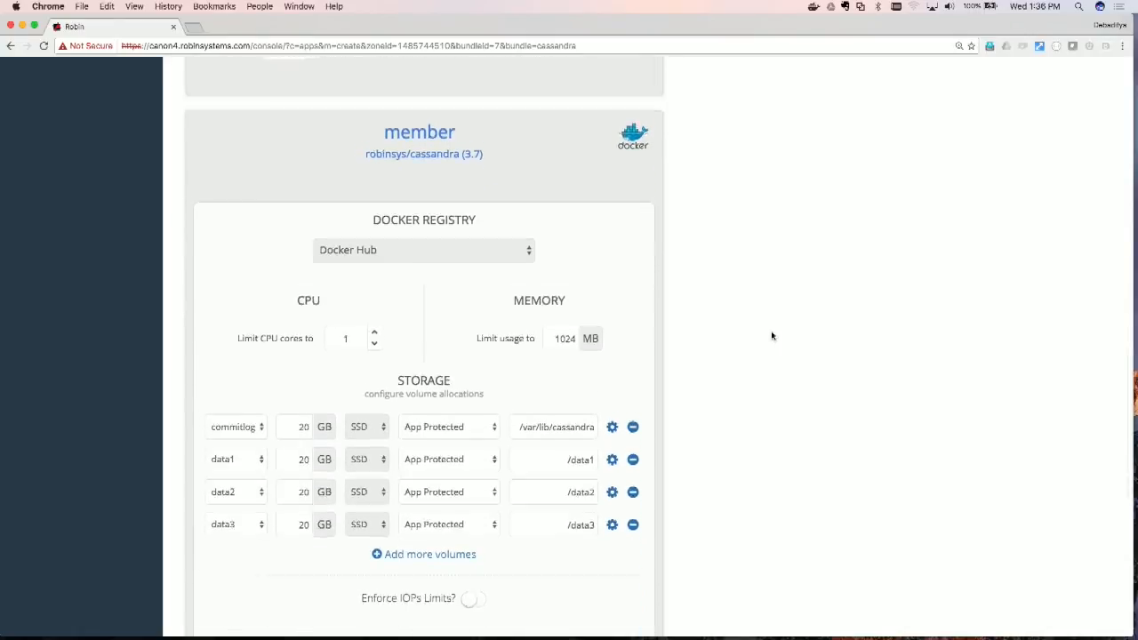
{"action": "scroll", "coordinate": [771, 335], "scroll_direction": "up", "scroll_amount": 7}
{"action": "scroll", "coordinate": [771, 335], "scroll_direction": "up", "scroll_amount": 3}
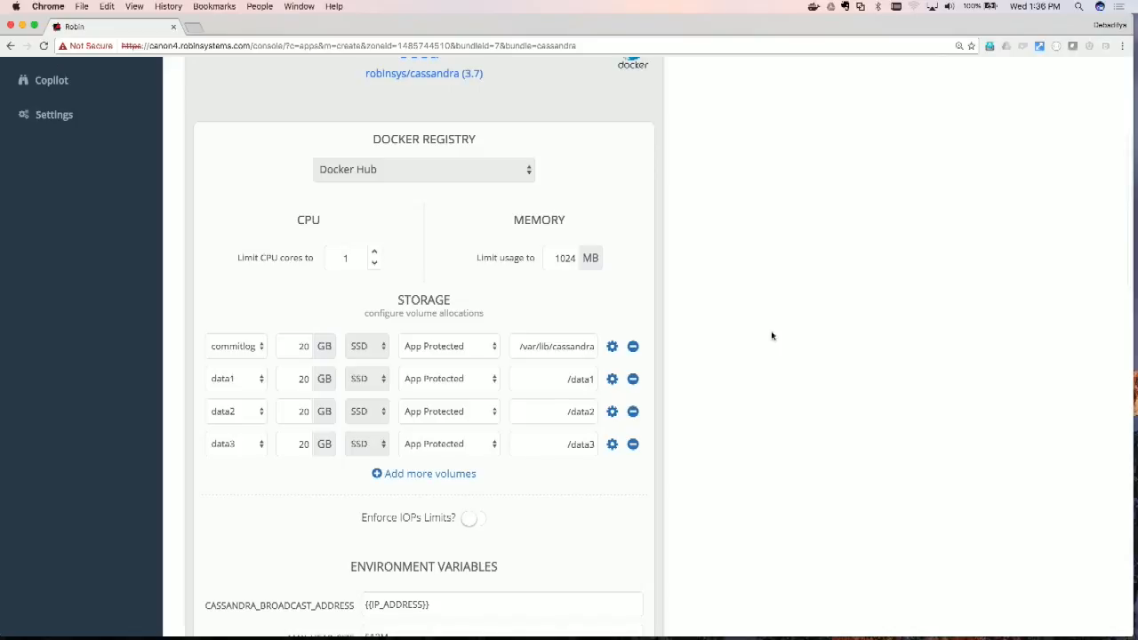
{"action": "scroll", "coordinate": [772, 336], "scroll_direction": "down", "scroll_amount": 5}
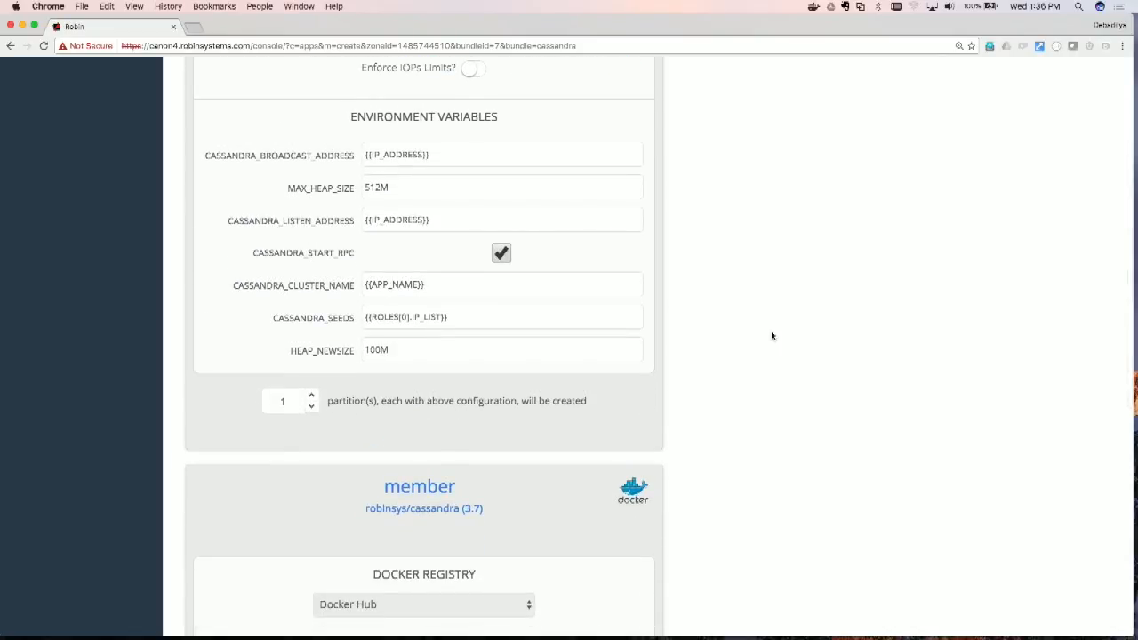
{"action": "scroll", "coordinate": [772, 335], "scroll_direction": "down", "scroll_amount": 5}
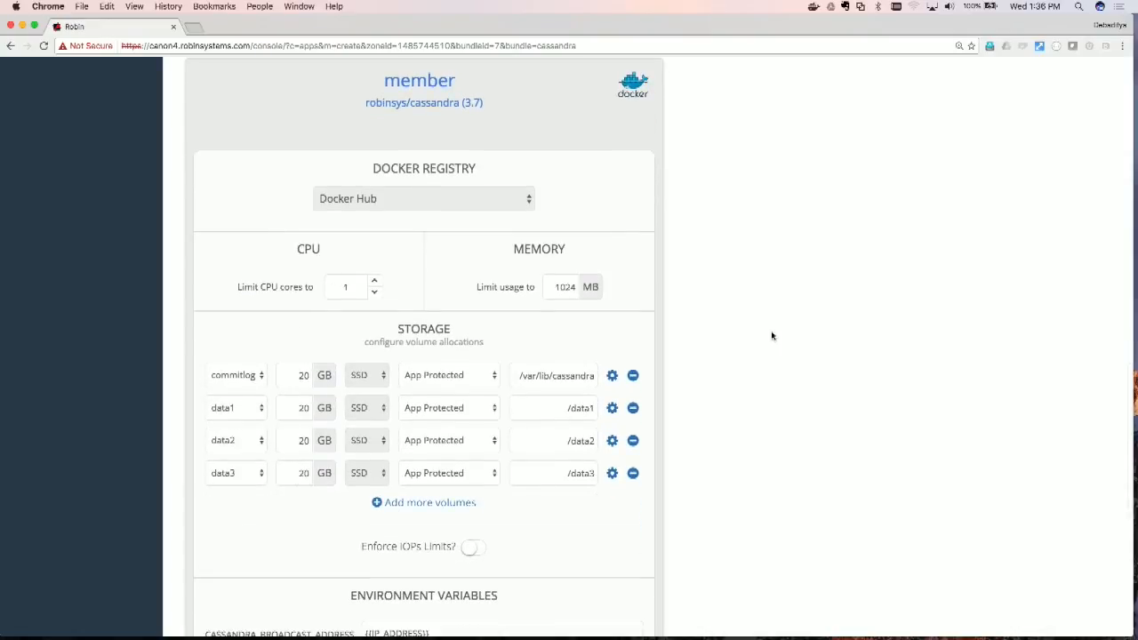
{"action": "scroll", "coordinate": [771, 335], "scroll_direction": "down", "scroll_amount": 5}
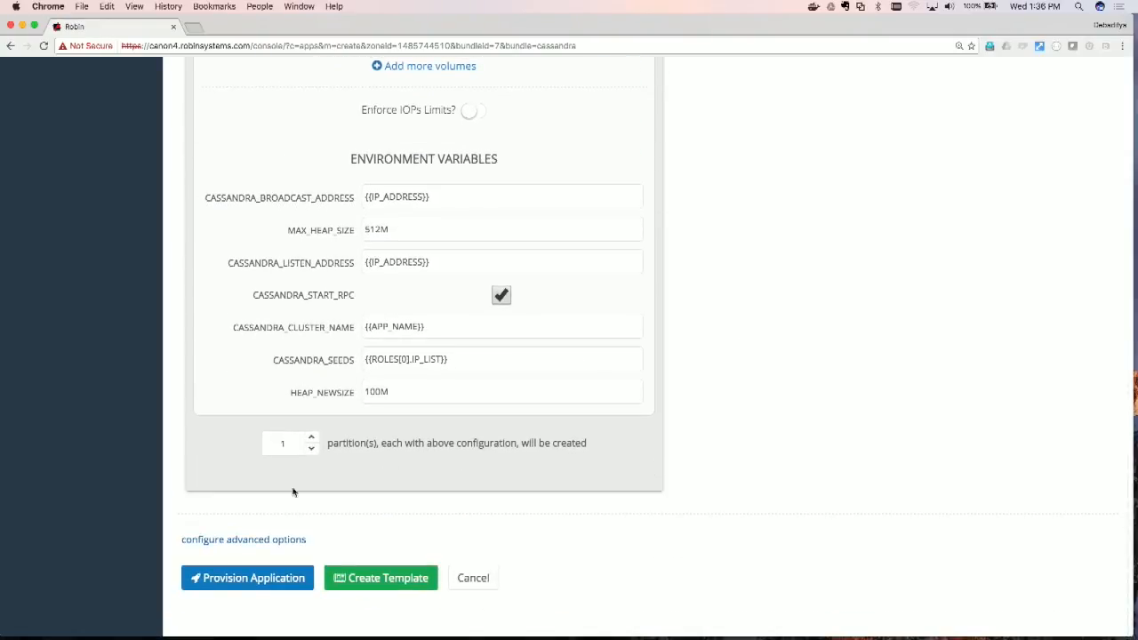
{"action": "left_click", "coordinate": [272, 540]}
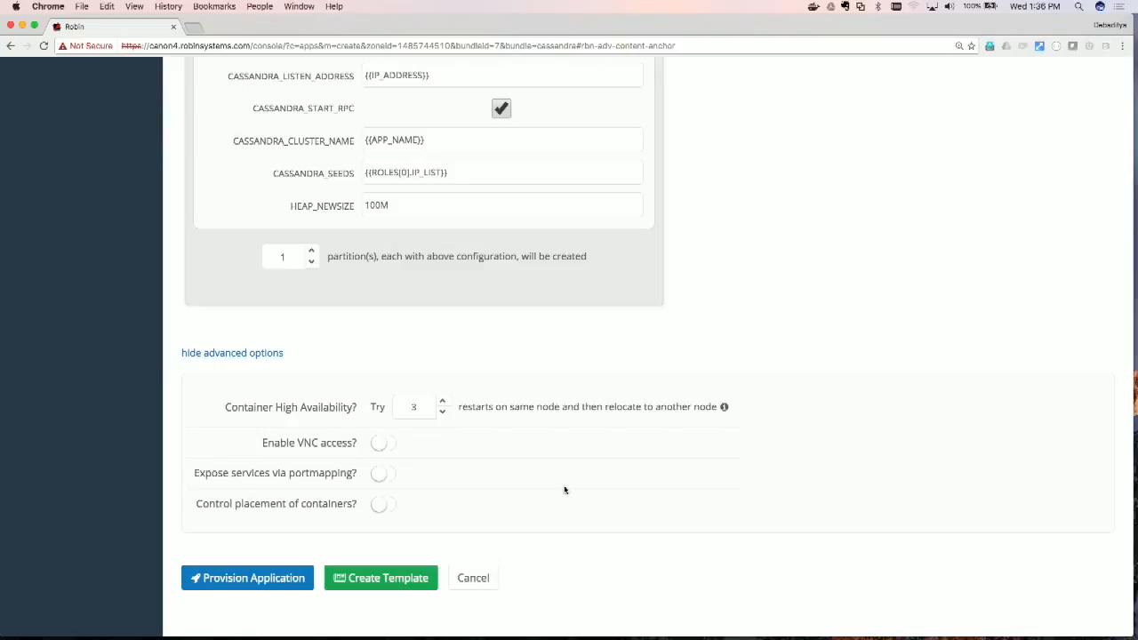
Step: Generate the application template for cass-tfd, copy it to the clipboard and close it
{"action": "left_click", "coordinate": [395, 578]}
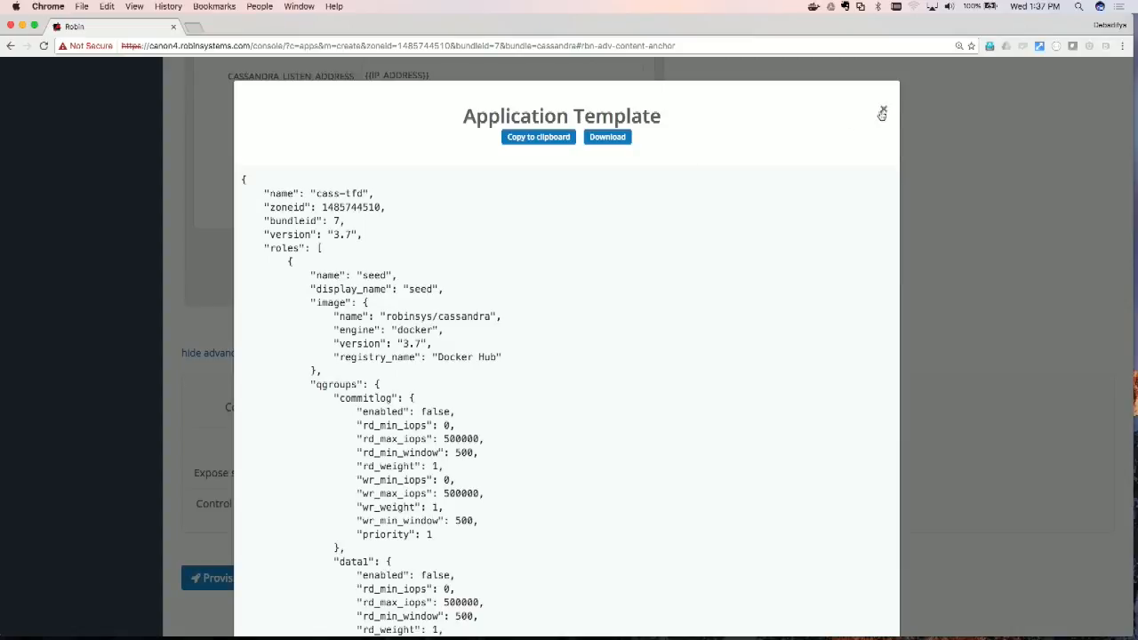
{"action": "left_click", "coordinate": [539, 138]}
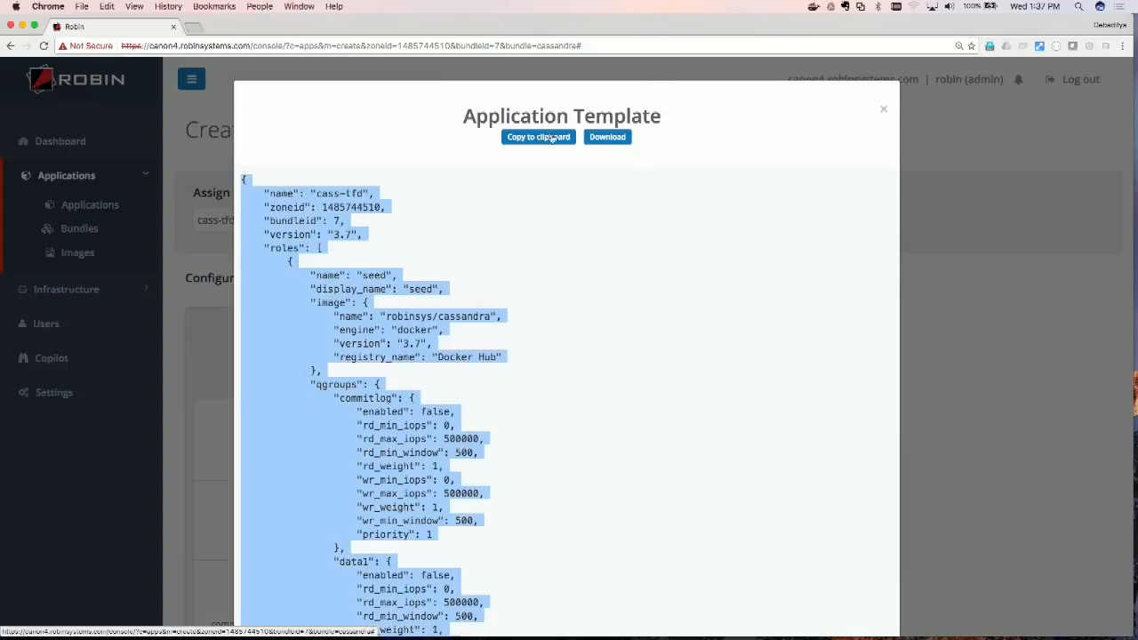
{"action": "left_click", "coordinate": [883, 110]}
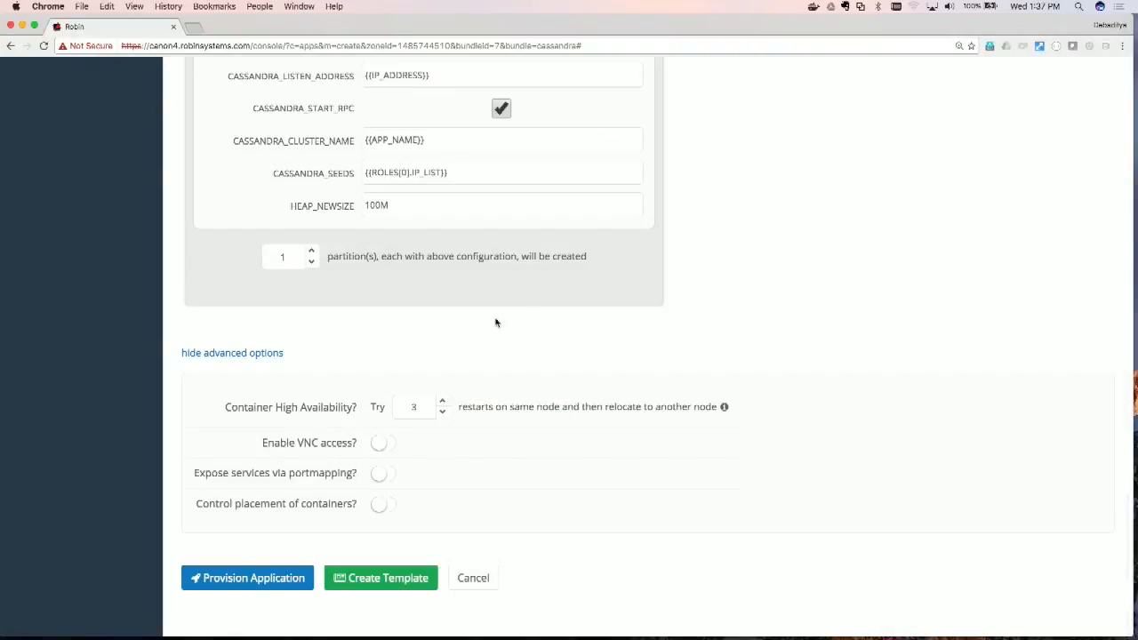
Step: Provision the cass-tfd application, check the detailed job progress and dismiss the progress window
{"action": "left_click", "coordinate": [265, 578]}
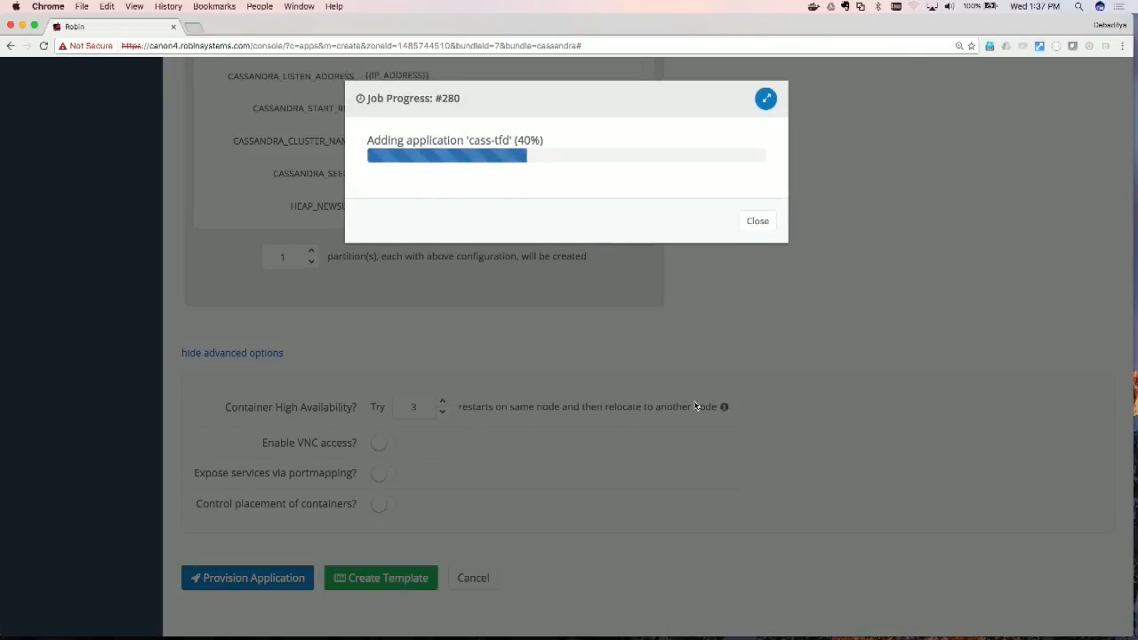
{"action": "left_click", "coordinate": [765, 102]}
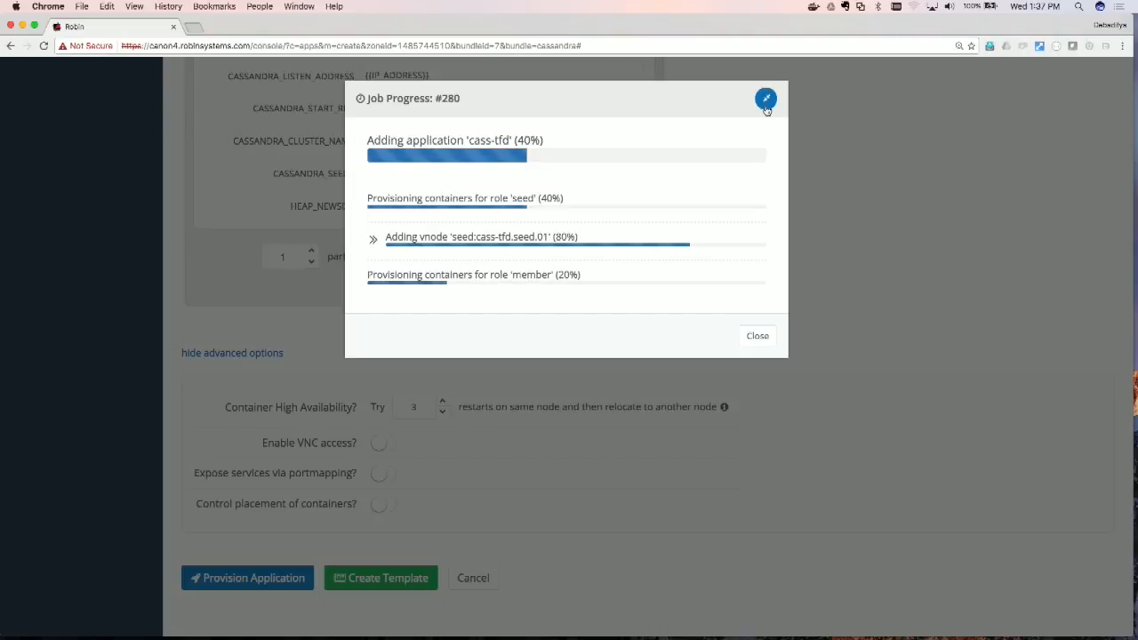
{"action": "left_click", "coordinate": [758, 336]}
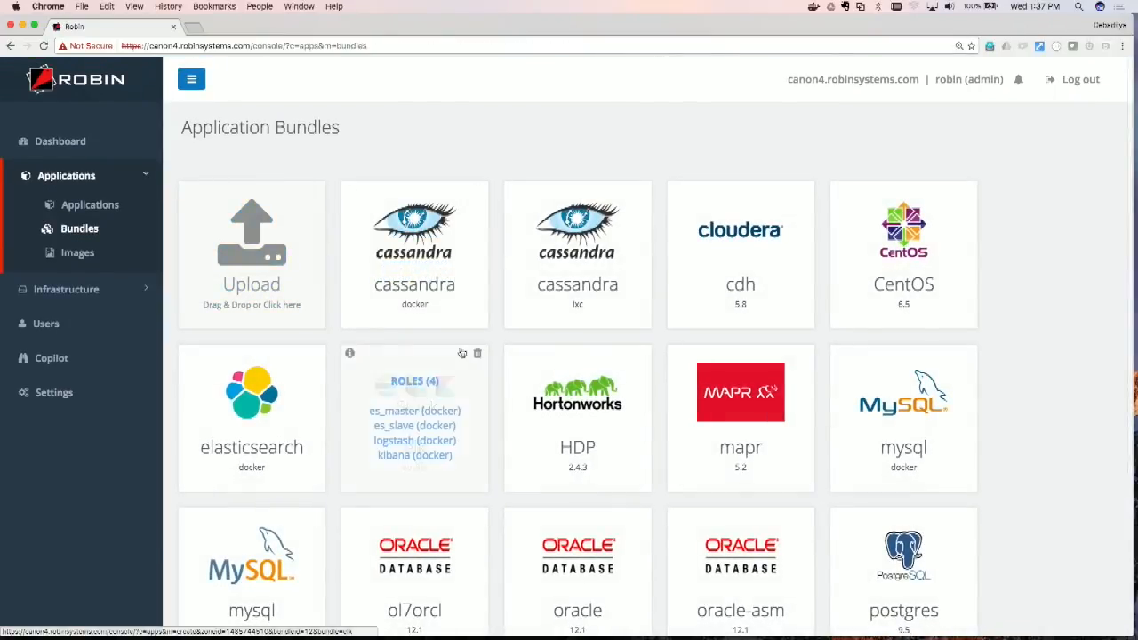
Step: Start a new application from the Docker-based MySQL bundle and name it tfd13
{"action": "scroll", "coordinate": [409, 427], "scroll_direction": "down", "scroll_amount": 5}
{"action": "left_click", "coordinate": [893, 216]}
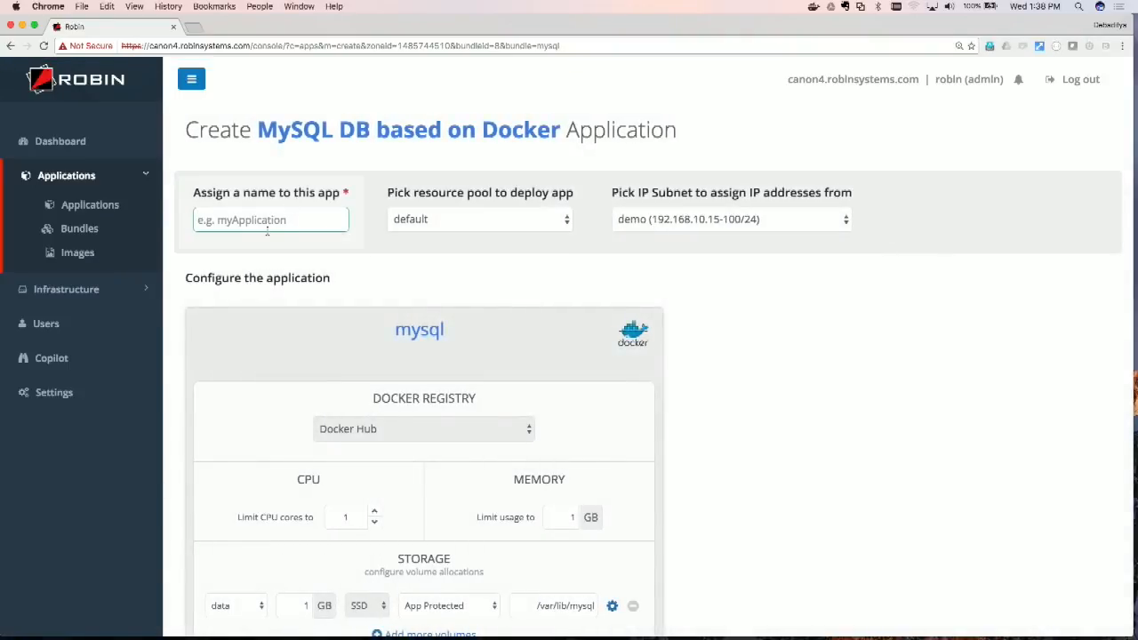
{"action": "type", "text": "tfd13"}
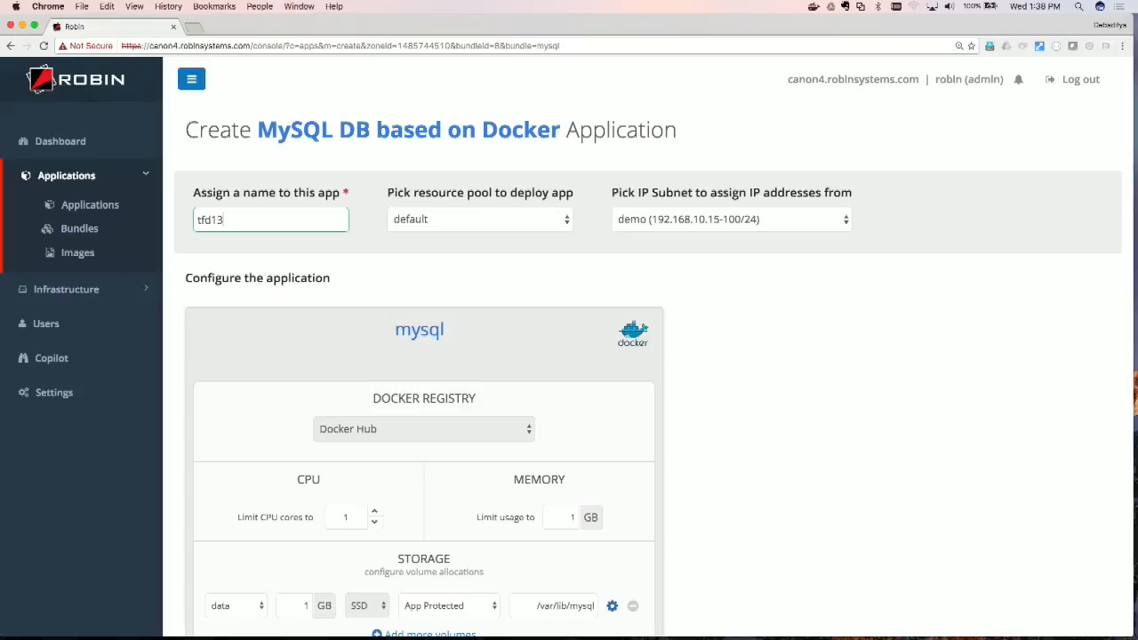
Step: Review the MySQL configuration, provision the tfd13 application and expand its job progress details
{"action": "scroll", "coordinate": [904, 479], "scroll_direction": "down", "scroll_amount": 10}
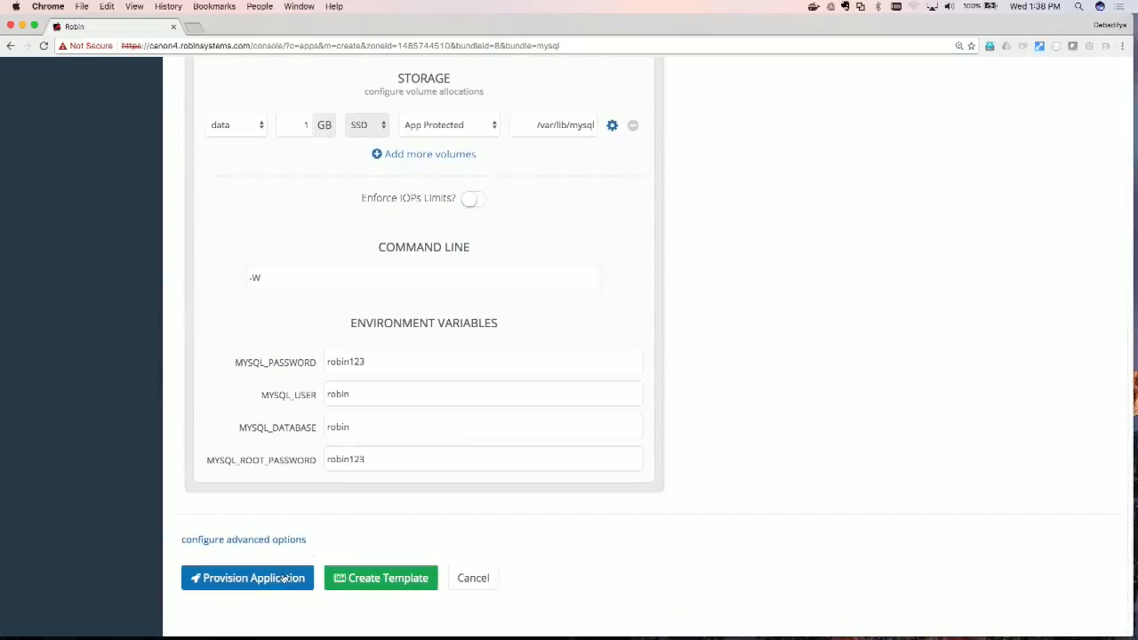
{"action": "scroll", "coordinate": [969, 323], "scroll_direction": "up", "scroll_amount": 10}
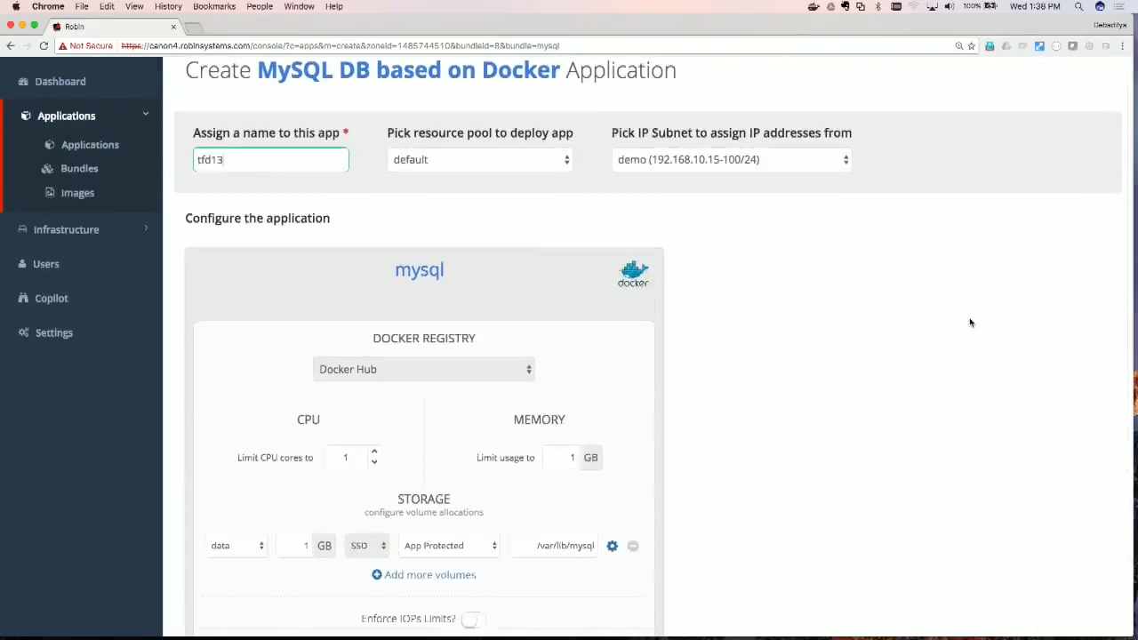
{"action": "scroll", "coordinate": [969, 323], "scroll_direction": "down", "scroll_amount": 10}
{"action": "scroll", "coordinate": [836, 362], "scroll_direction": "up", "scroll_amount": 9}
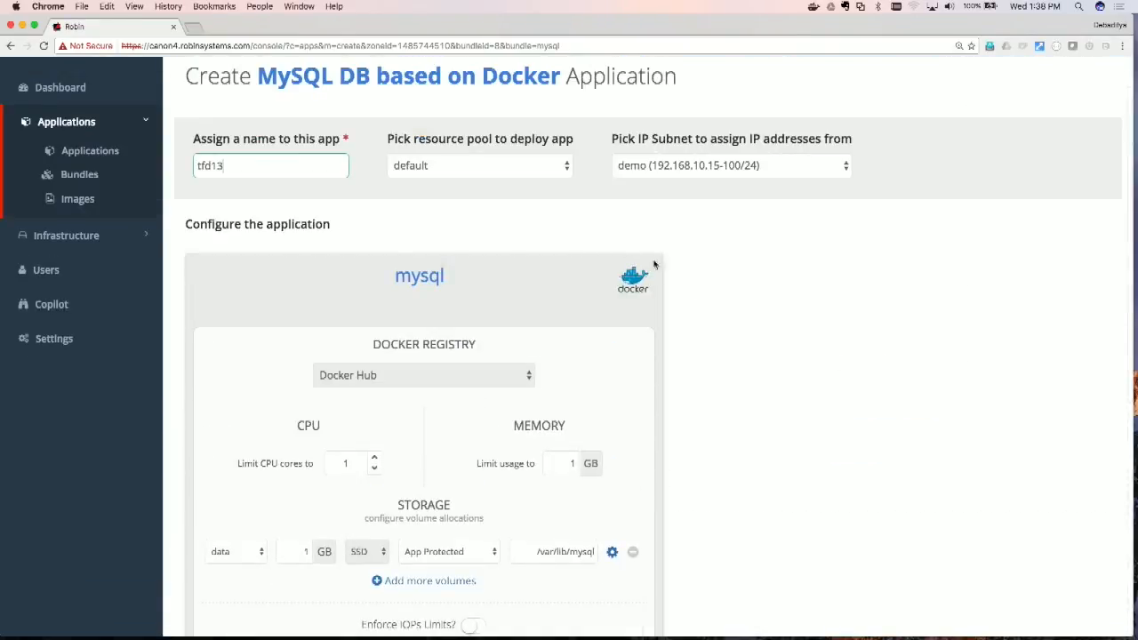
{"action": "scroll", "coordinate": [763, 359], "scroll_direction": "down", "scroll_amount": 2}
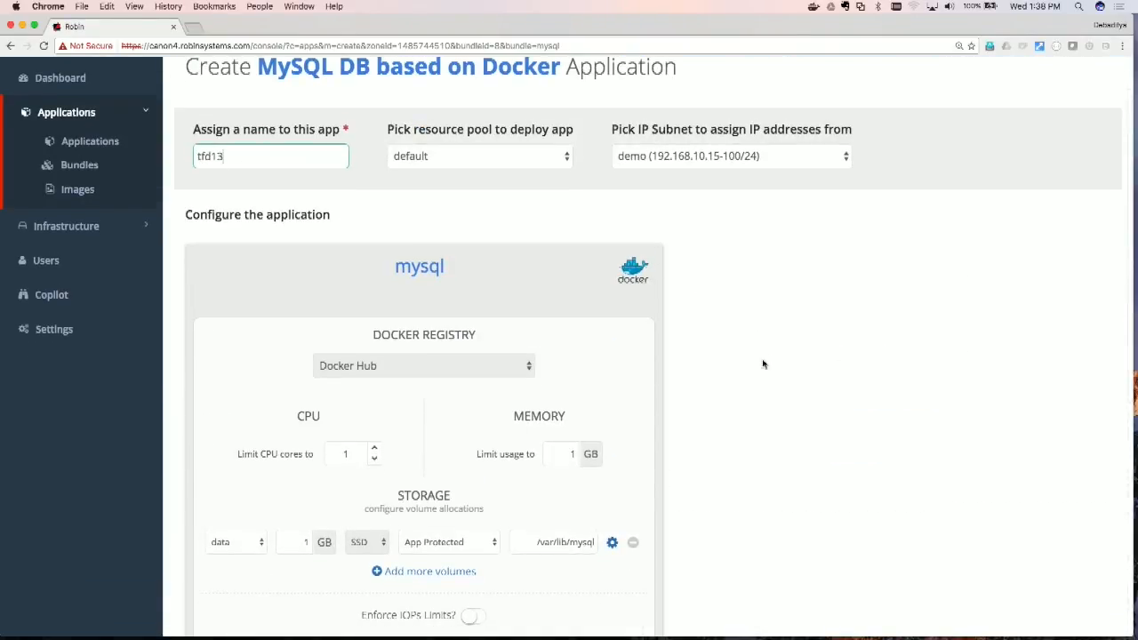
{"action": "scroll", "coordinate": [762, 359], "scroll_direction": "down", "scroll_amount": 8}
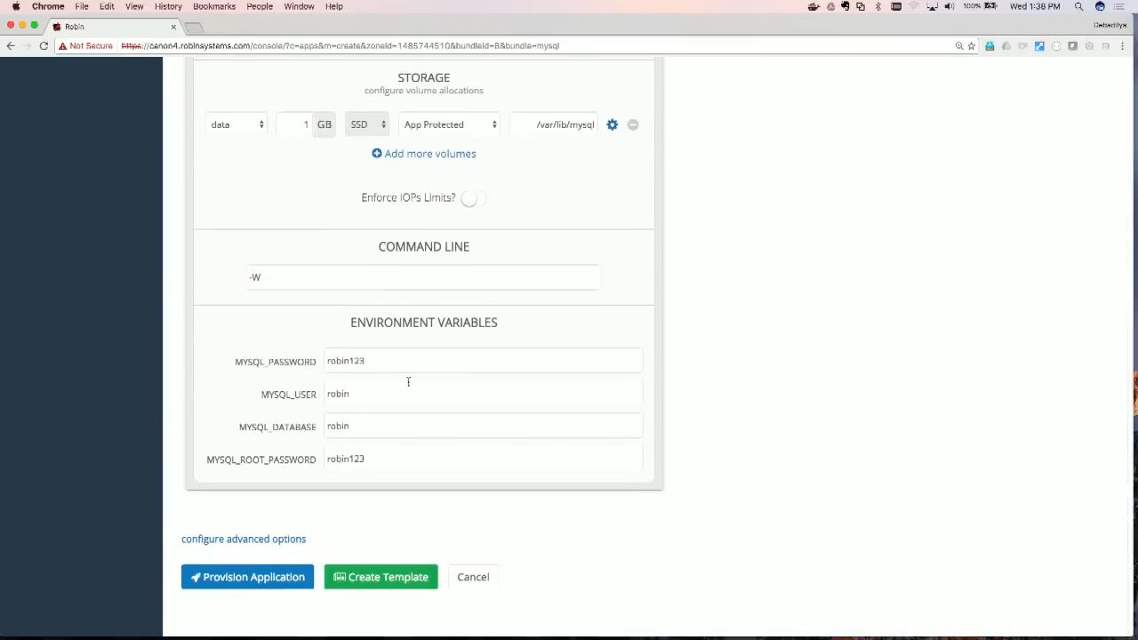
{"action": "left_click", "coordinate": [262, 582]}
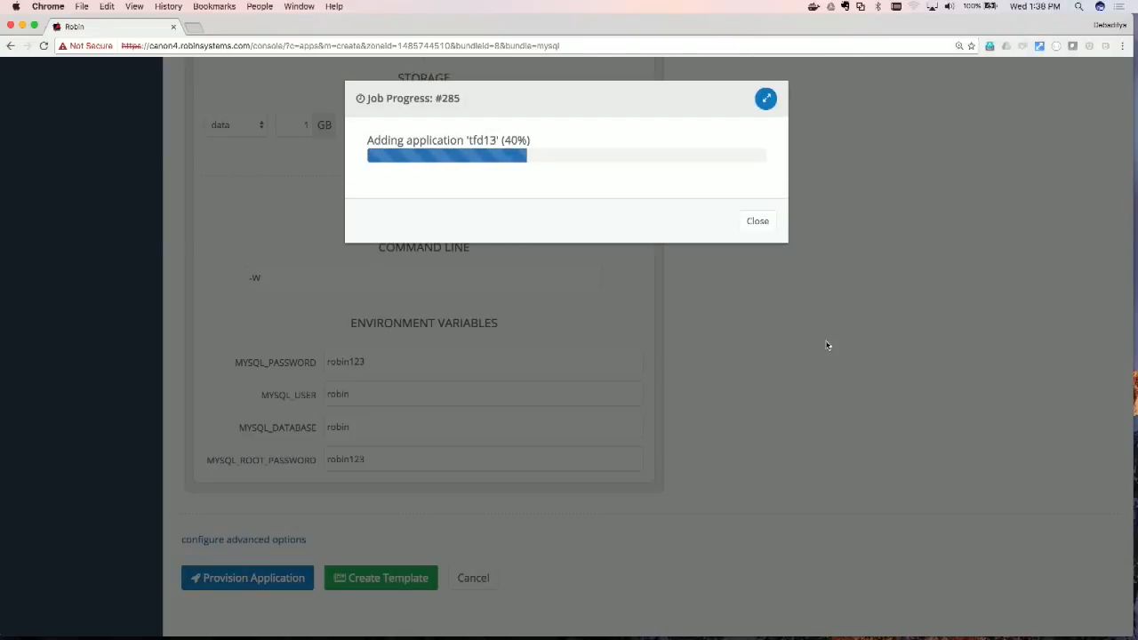
{"action": "left_click", "coordinate": [771, 108]}
Step: Switch to Terminal's canon4 SSH session in /usr/local/bin, clear its screen, bring the window fully into view and enlarge the text
{"action": "mouse_move", "coordinate": [729, 626]}
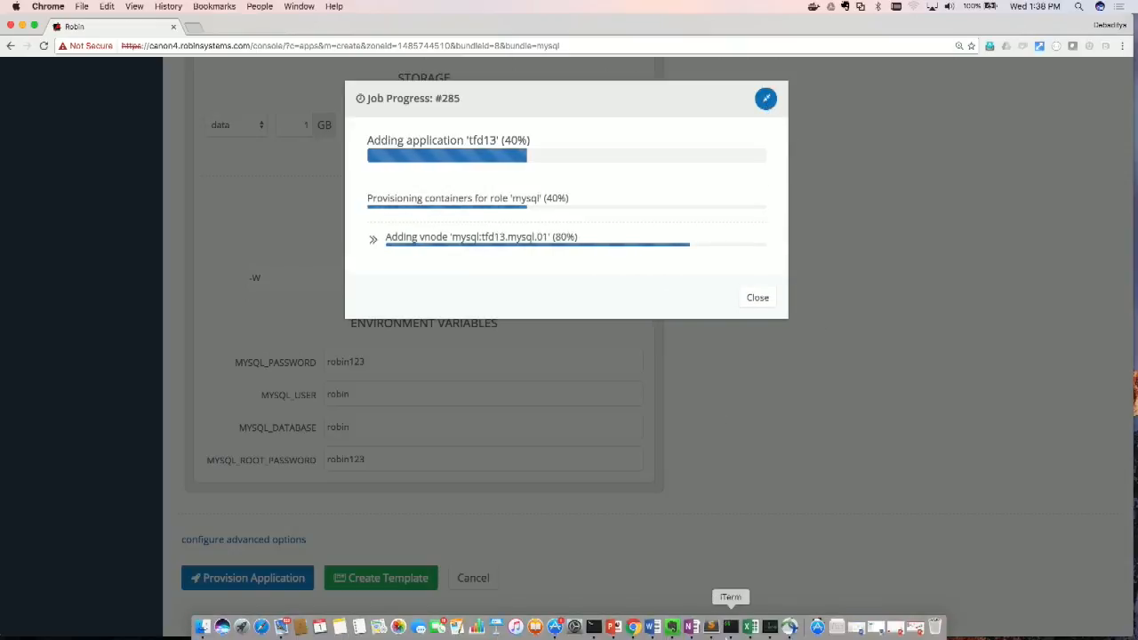
{"action": "left_click", "coordinate": [593, 627]}
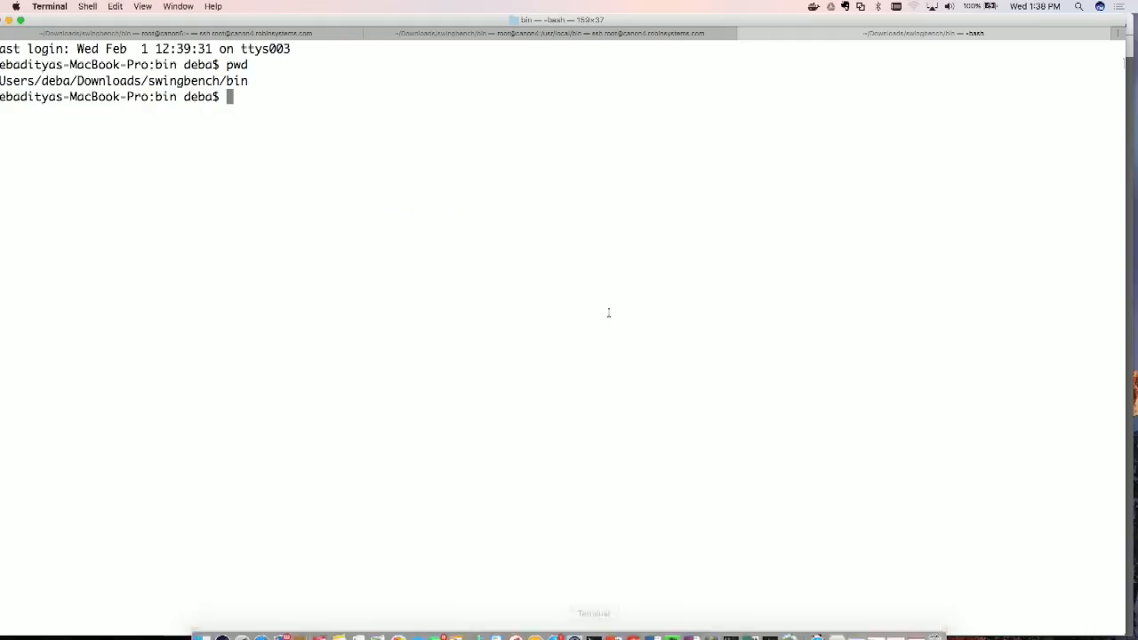
{"action": "left_click", "coordinate": [554, 38]}
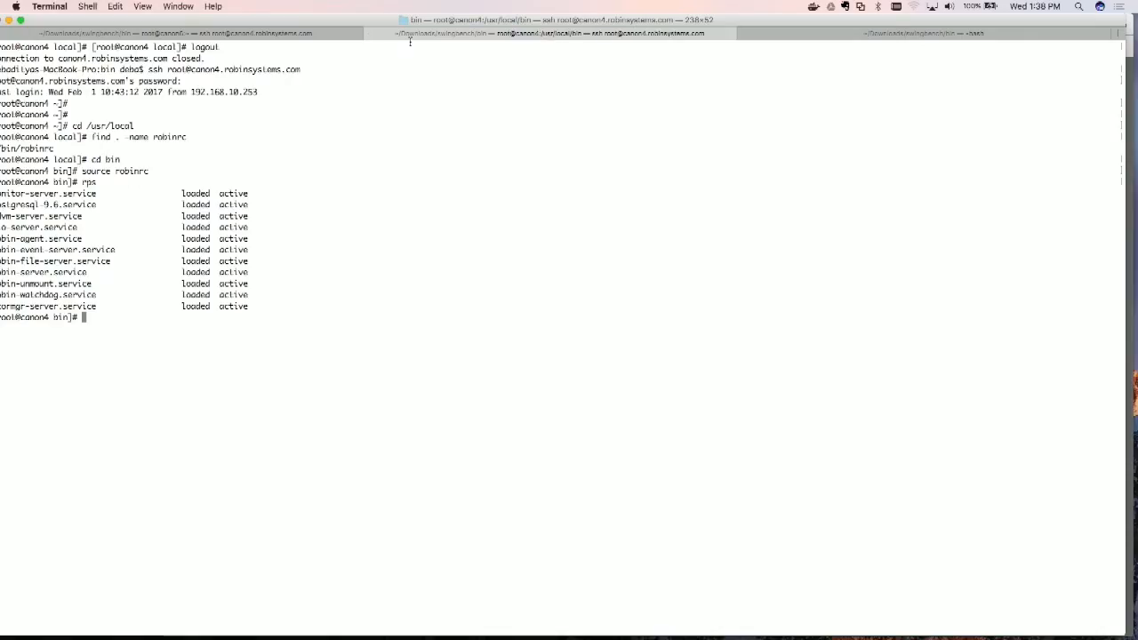
{"action": "type", "text": "clear"}
{"action": "key", "text": "Return"}
{"action": "mouse_move", "coordinate": [521, 20]}
{"action": "left_mouse_down"}
{"action": "mouse_move", "coordinate": [559, 19]}
{"action": "mouse_move", "coordinate": [529, 18]}
{"action": "left_mouse_up"}
{"action": "key", "text": "super+plus"}
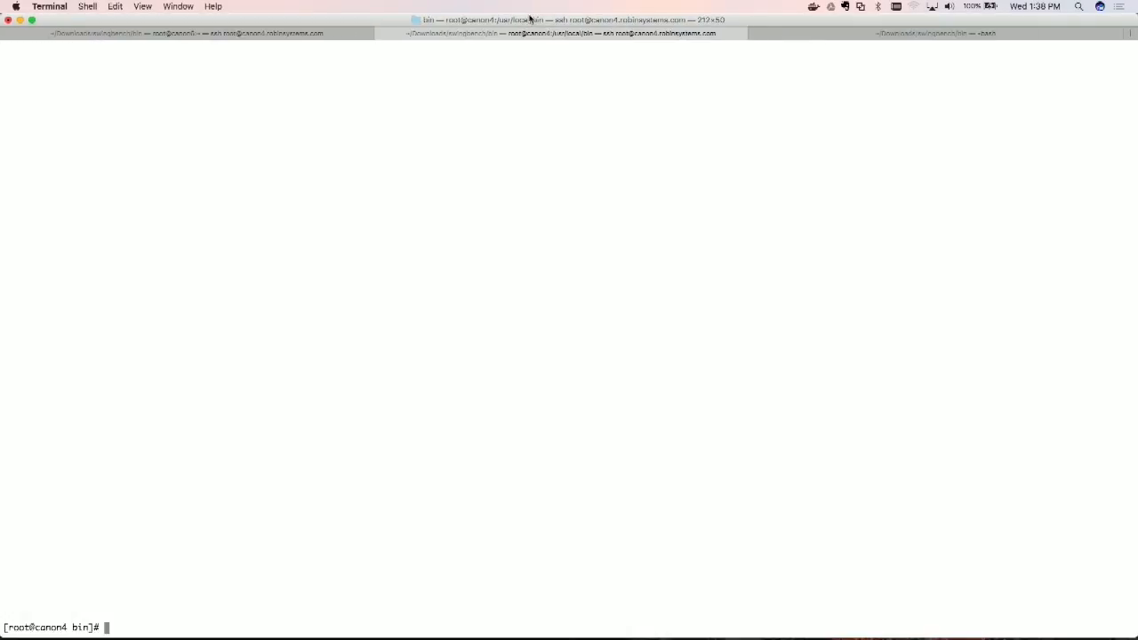
Step: Clear the terminal screen and list the cluster's jobs with robin job list
{"action": "type", "text": "clear"}
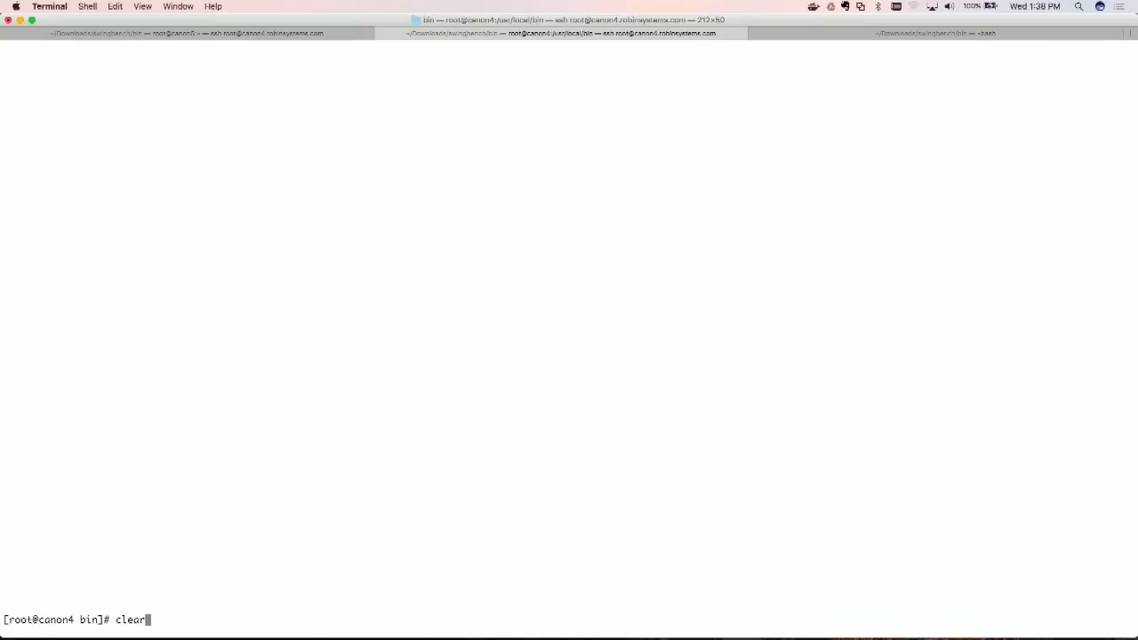
{"action": "key", "text": "Return"}
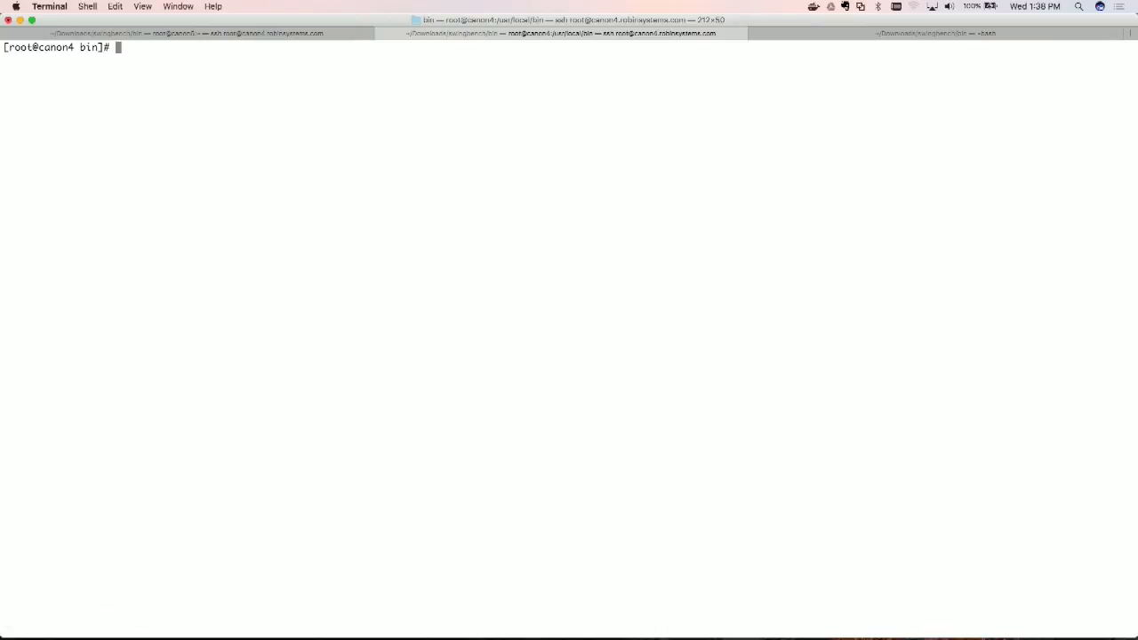
{"action": "type", "text": "robin job list"}
{"action": "key", "text": "Return"}
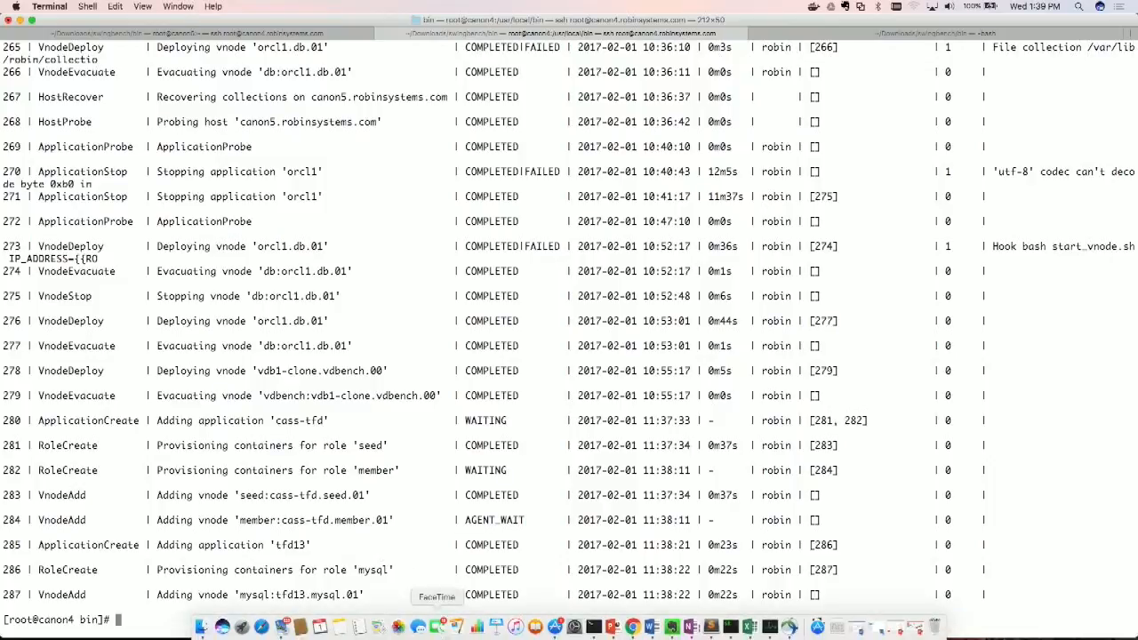
Step: Switch to Chrome, dismiss the tfd13 job progress window and open the tfd13.mysql.01 container's console with the text enlarged to 175%
{"action": "left_click", "coordinate": [633, 628]}
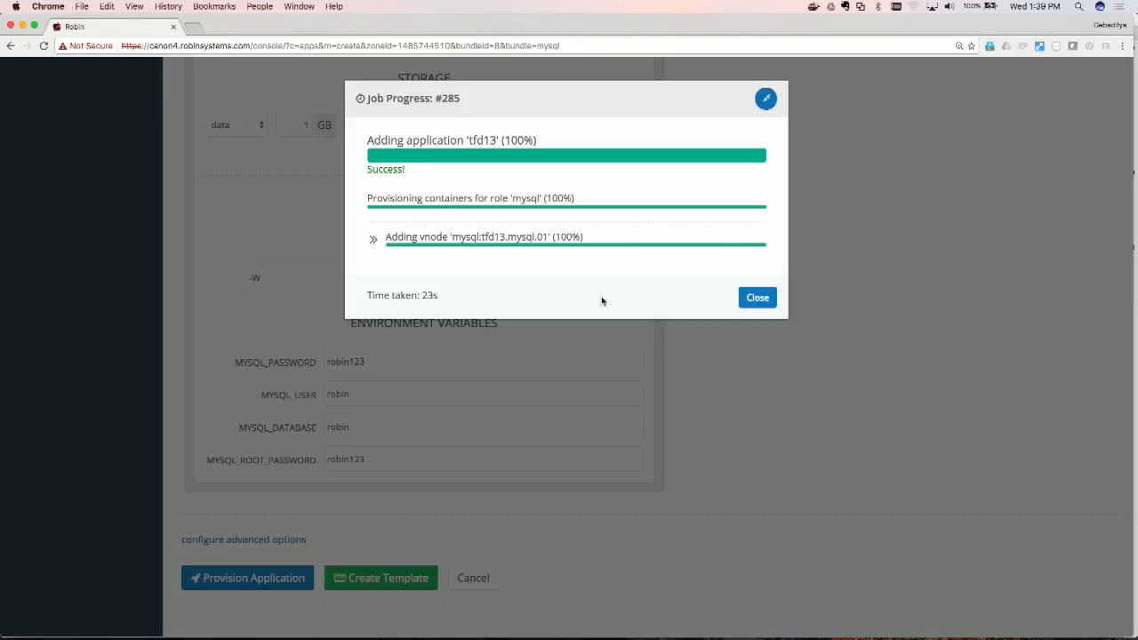
{"action": "left_click", "coordinate": [767, 299]}
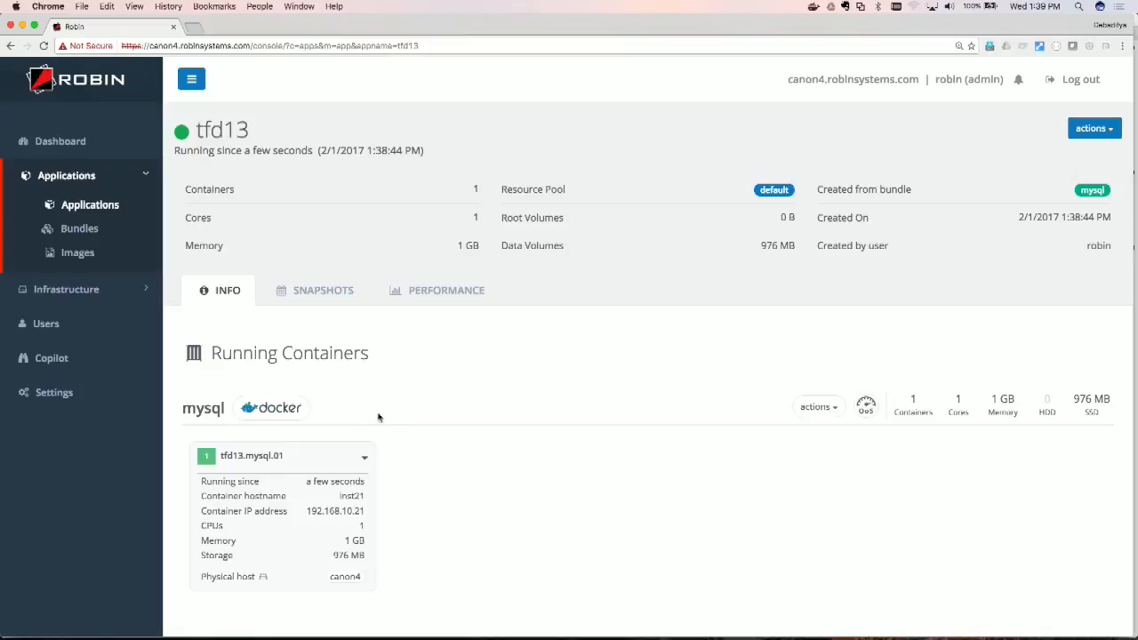
{"action": "left_click", "coordinate": [364, 459]}
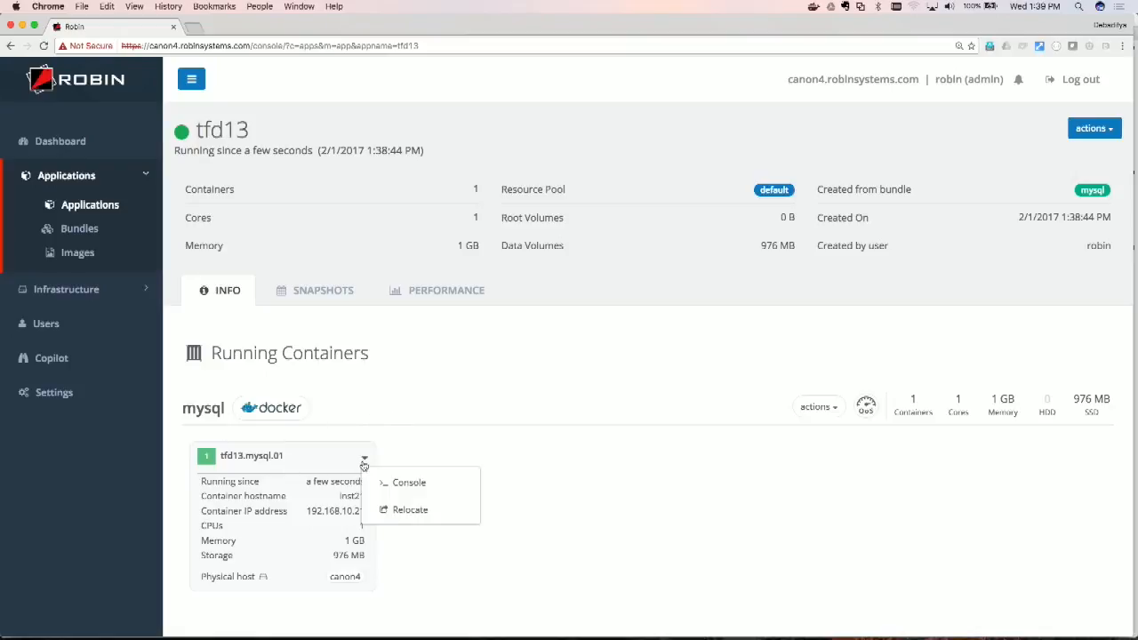
{"action": "left_click", "coordinate": [384, 481]}
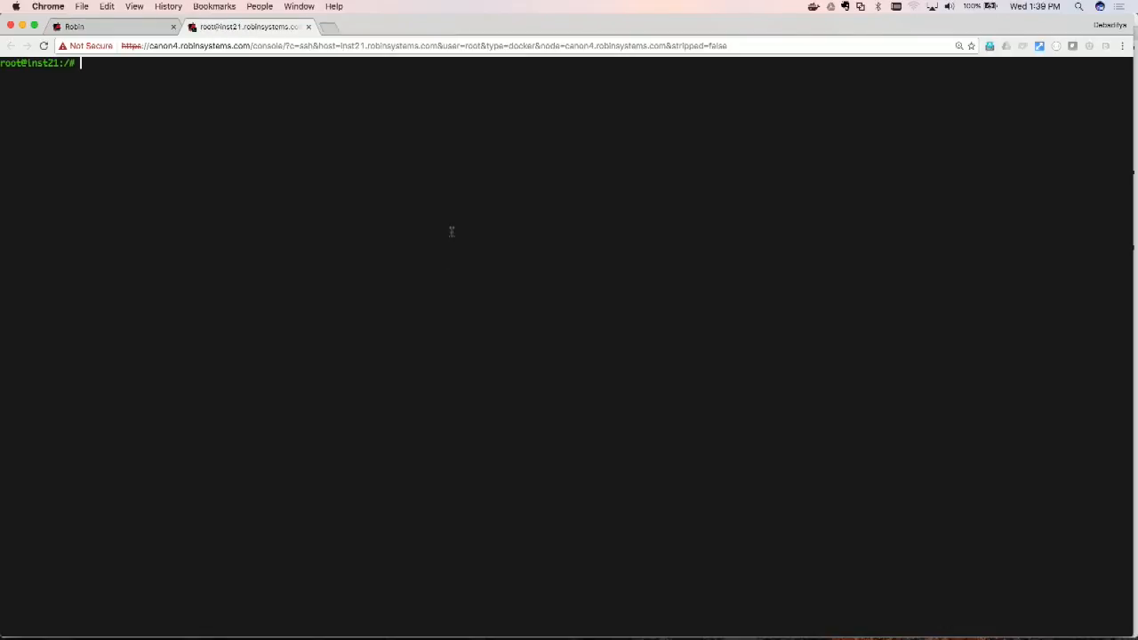
{"action": "key", "text": "super+equal"}
{"action": "key", "text": "super+equal"}
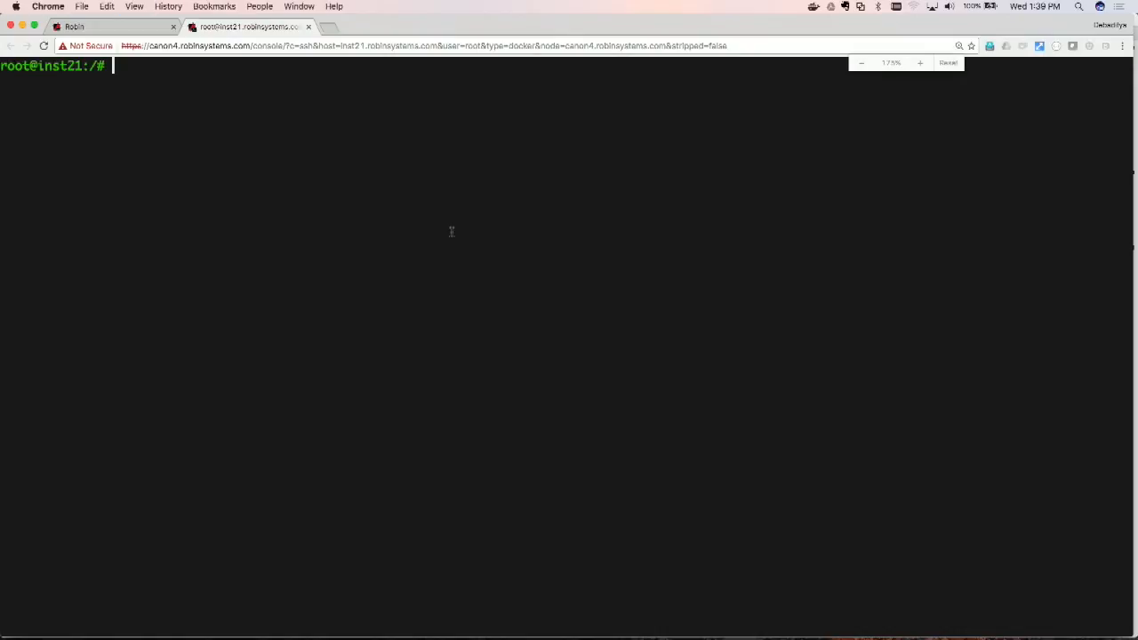
Step: Log in to MySQL as root with mysql -u root -p, entering the account password
{"action": "type", "text": "mysq"}
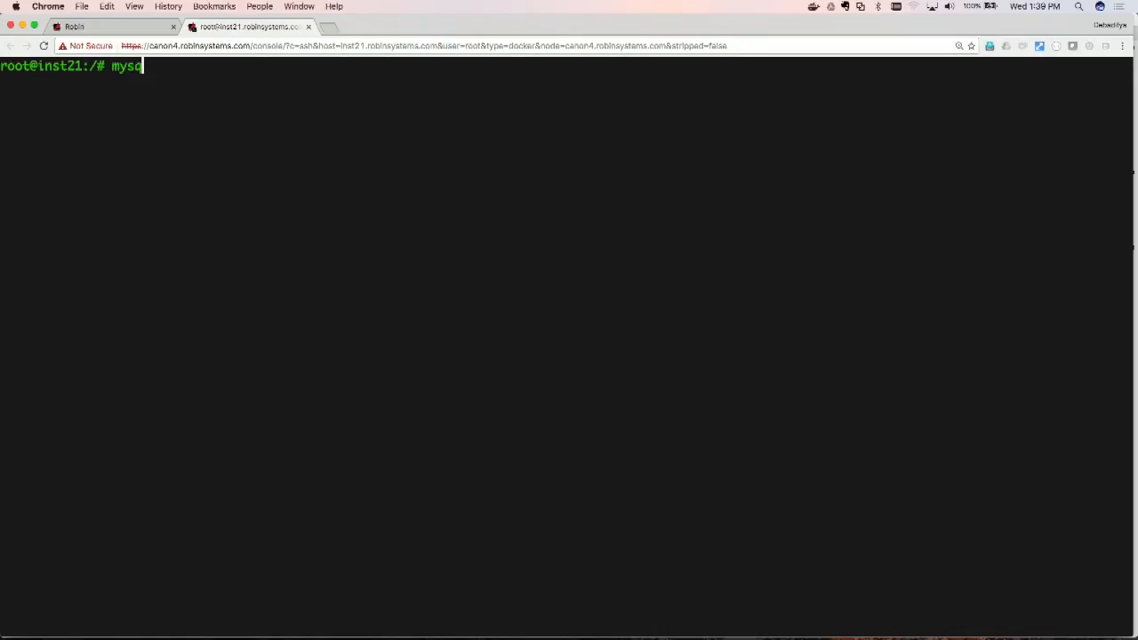
{"action": "type", "text": "l -u root -p"}
{"action": "key", "text": "Return"}
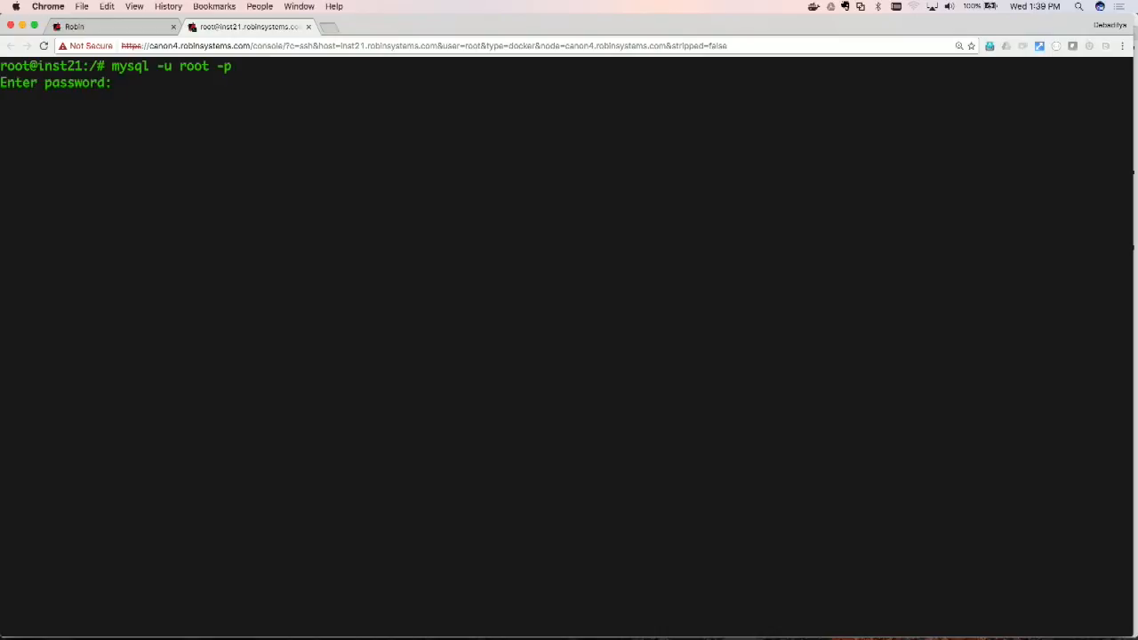
{"action": "key", "text": "Return"}
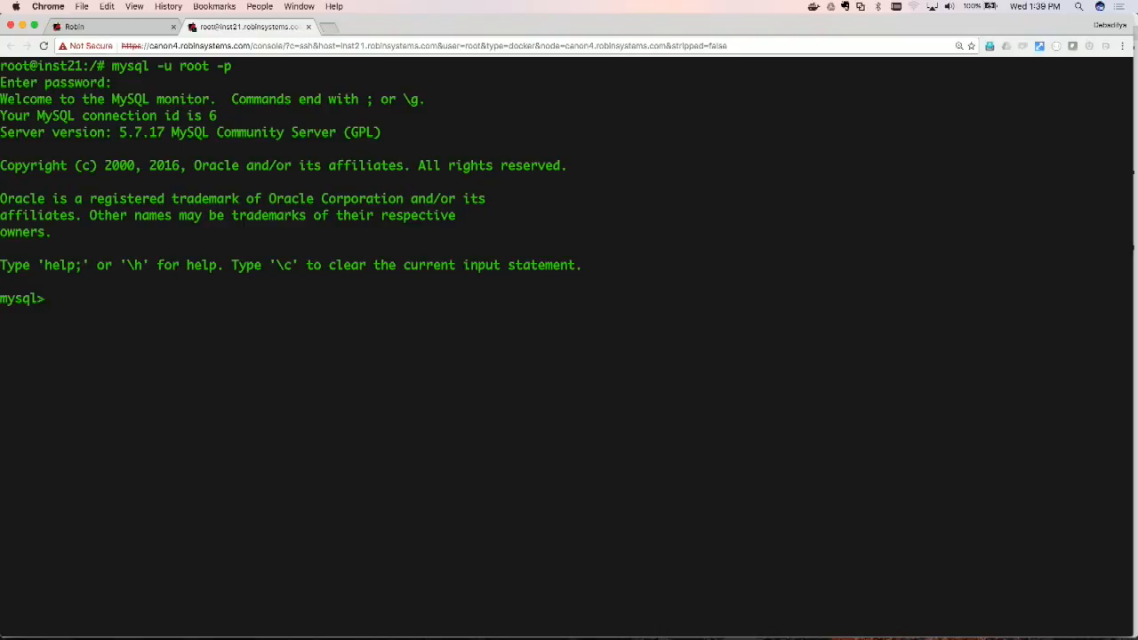
Step: List the databases on the MySQL server with show databases;
{"action": "type", "text": "show datyaba"}
{"action": "key", "text": "BackSpace"}
{"action": "key", "text": "BackSpace"}
{"action": "key", "text": "BackSpace"}
{"action": "key", "text": "BackSpace"}
{"action": "type", "text": "abases;"}
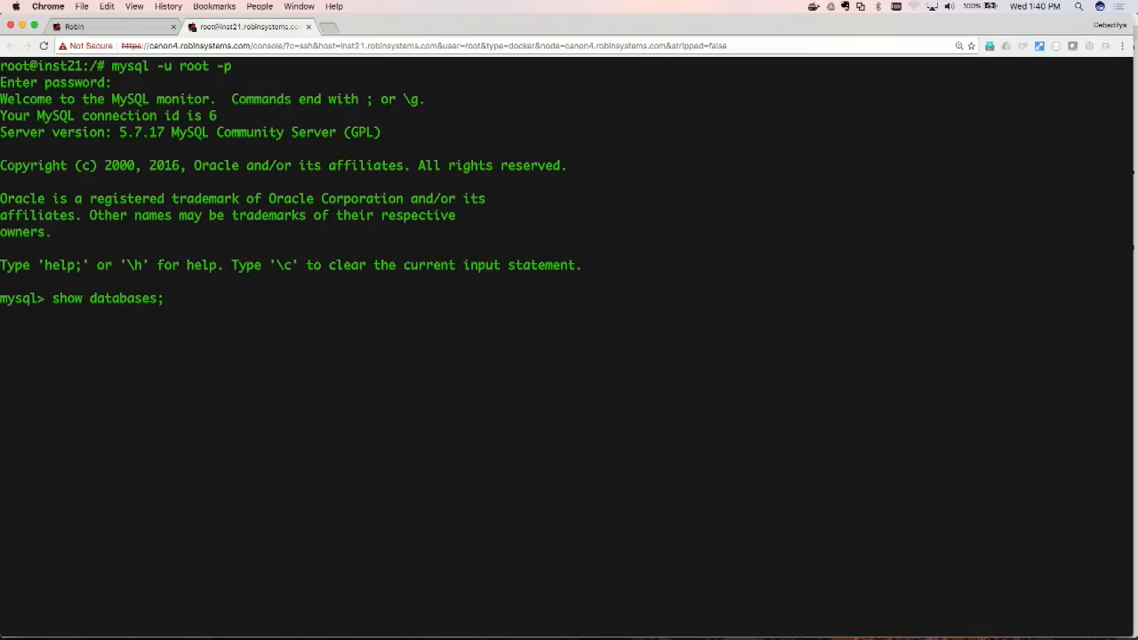
{"action": "key", "text": "Return"}
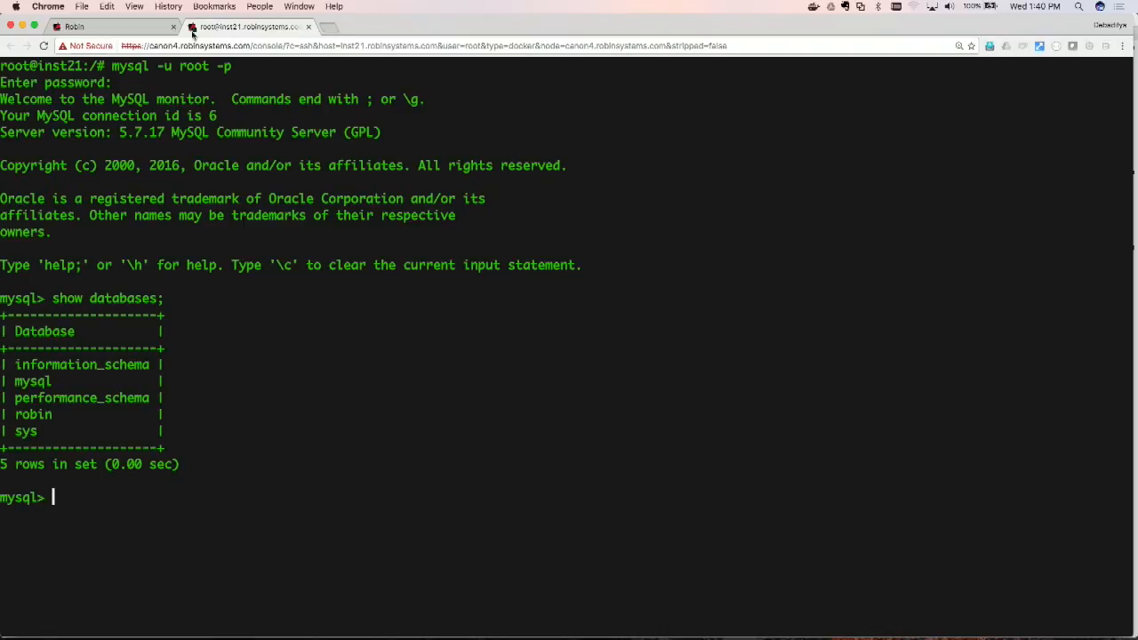
Step: Return to the Robin console, reduce the page zoom and view the job history in Copilot
{"action": "left_click", "coordinate": [95, 29]}
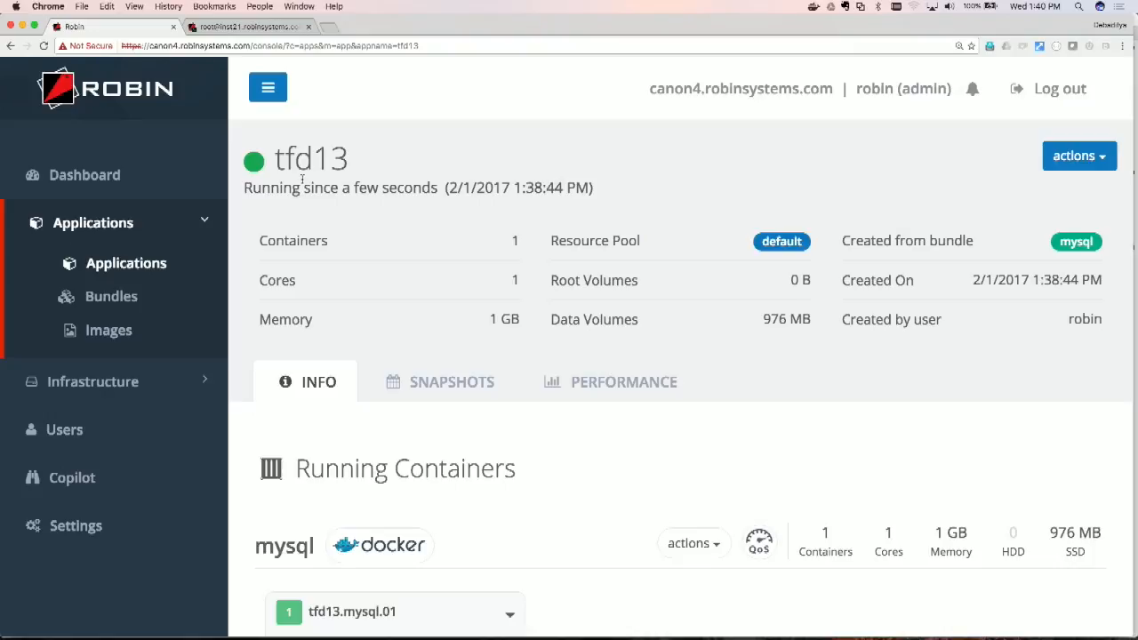
{"action": "key", "text": "super+minus"}
{"action": "key", "text": "super+minus"}
{"action": "key", "text": "super+minus"}
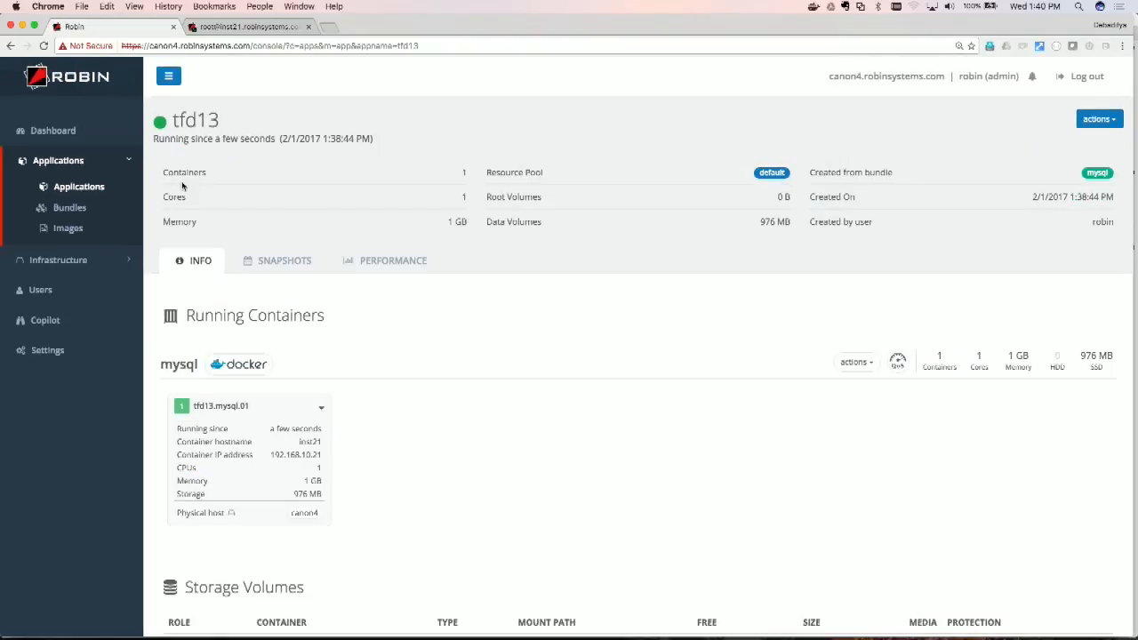
{"action": "left_click", "coordinate": [57, 321]}
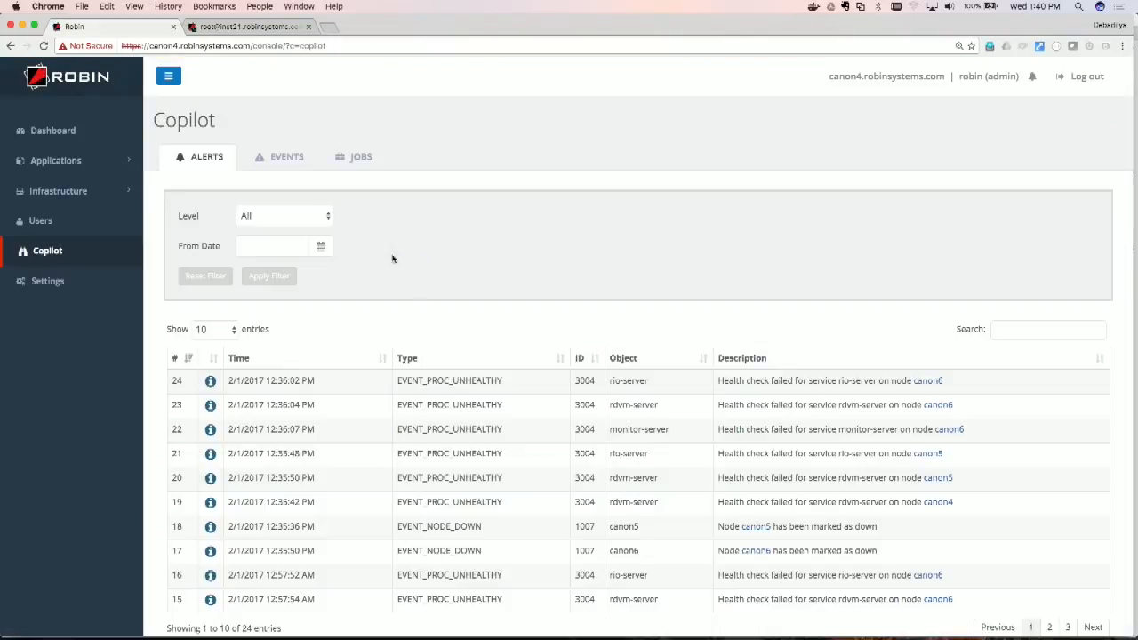
{"action": "left_click", "coordinate": [359, 166]}
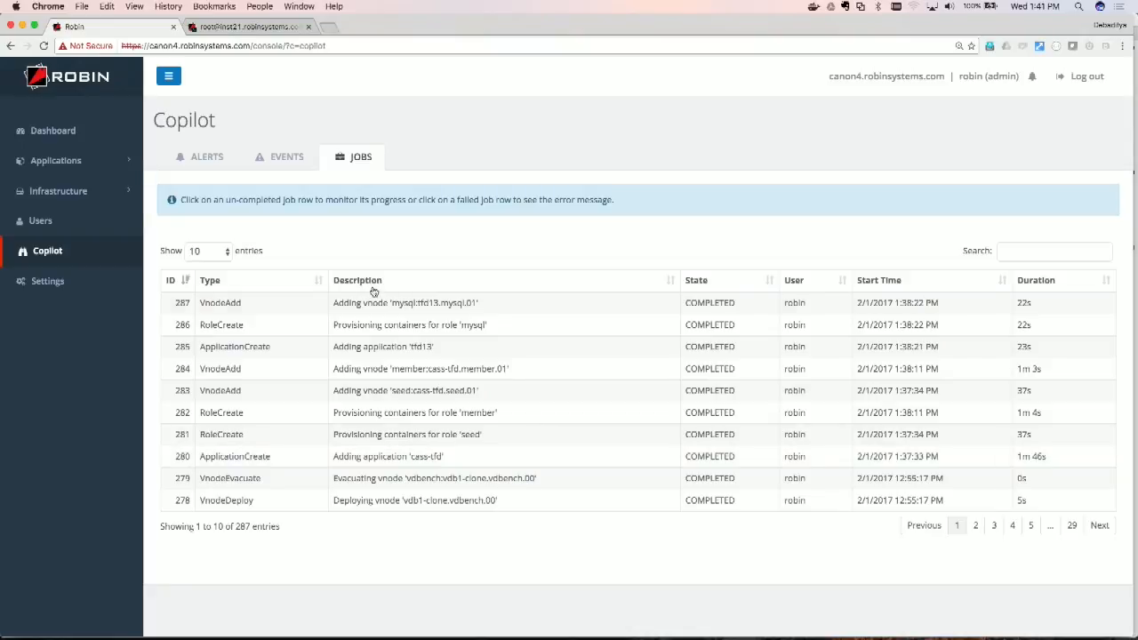
Step: Open the cass-tfd application from the applications list and launch the console of its cass-tfd.seed.01 container
{"action": "left_click", "coordinate": [74, 165]}
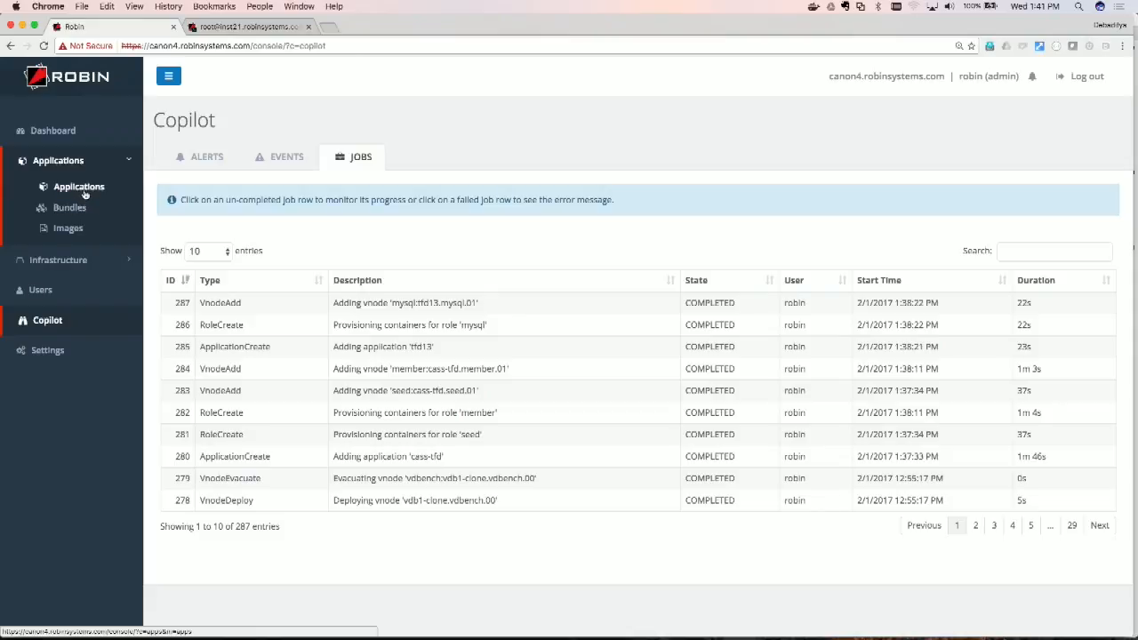
{"action": "left_click", "coordinate": [84, 193]}
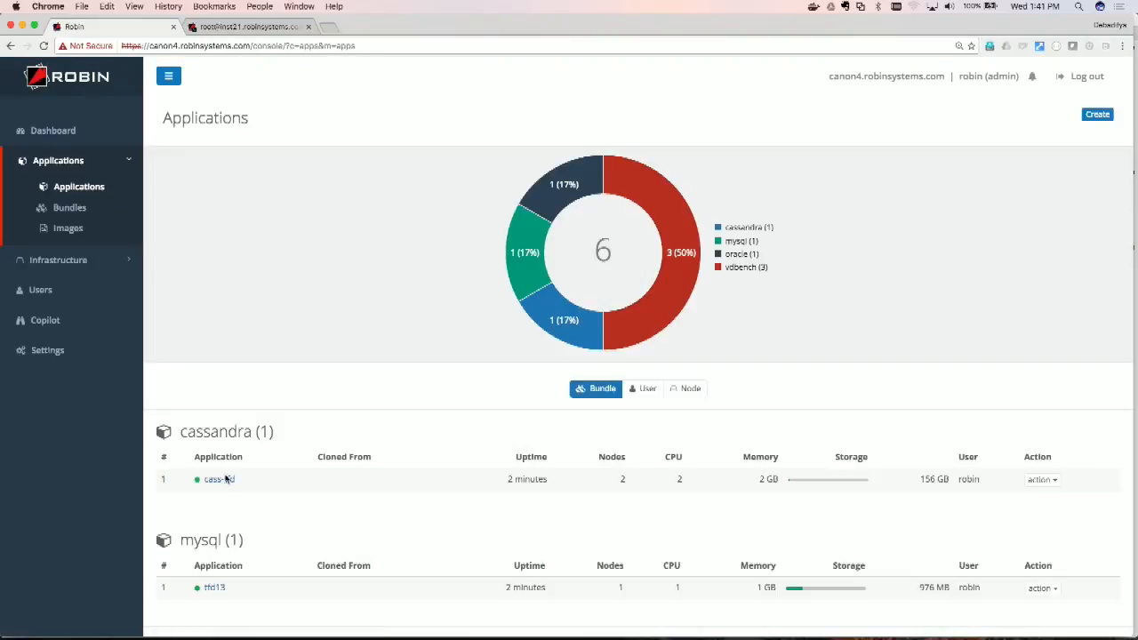
{"action": "left_click", "coordinate": [226, 479]}
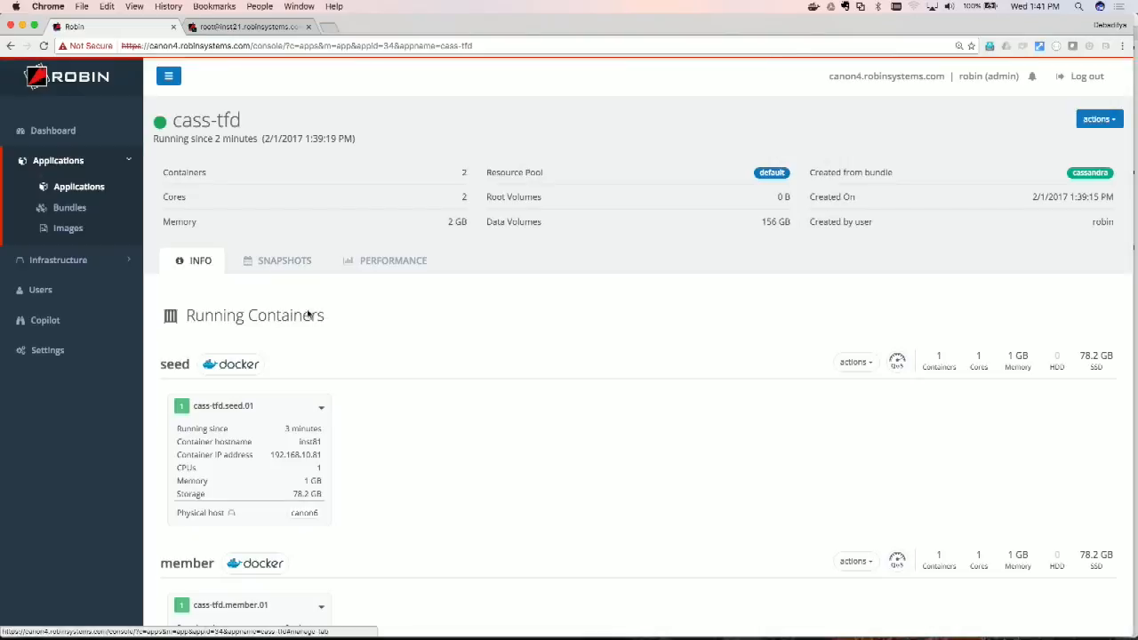
{"action": "scroll", "coordinate": [388, 346], "scroll_direction": "down", "scroll_amount": 3}
{"action": "left_click", "coordinate": [323, 271]}
{"action": "left_click", "coordinate": [358, 287]}
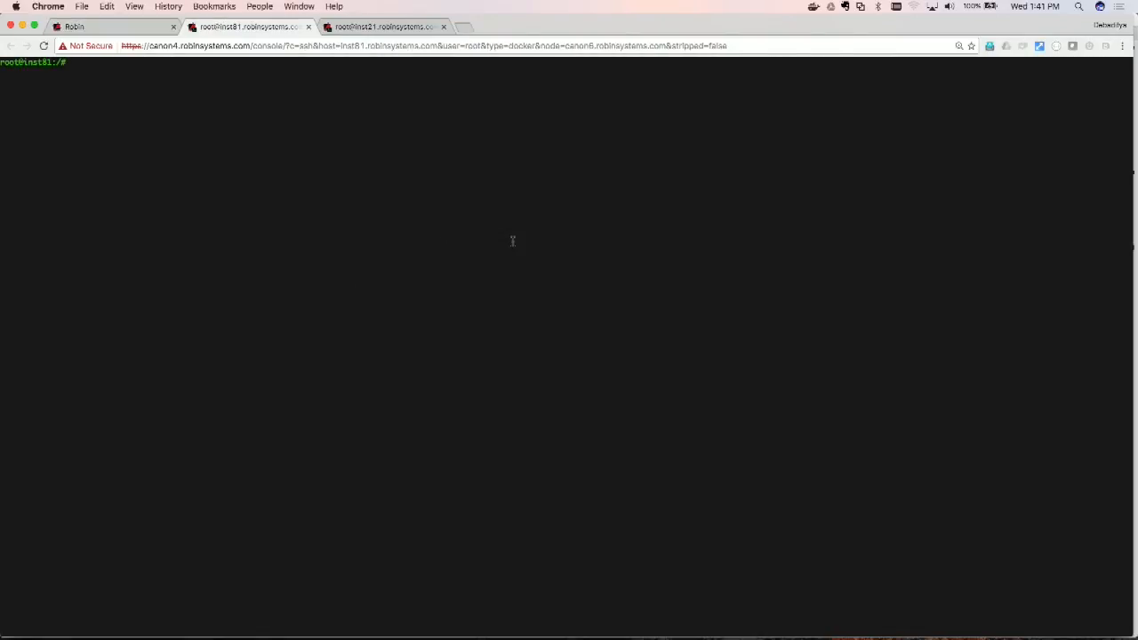
Step: Check the Cassandra cluster with nodetool status and compare it with the seed and member container details on the cass-tfd page
{"action": "type", "text": "nodetool status"}
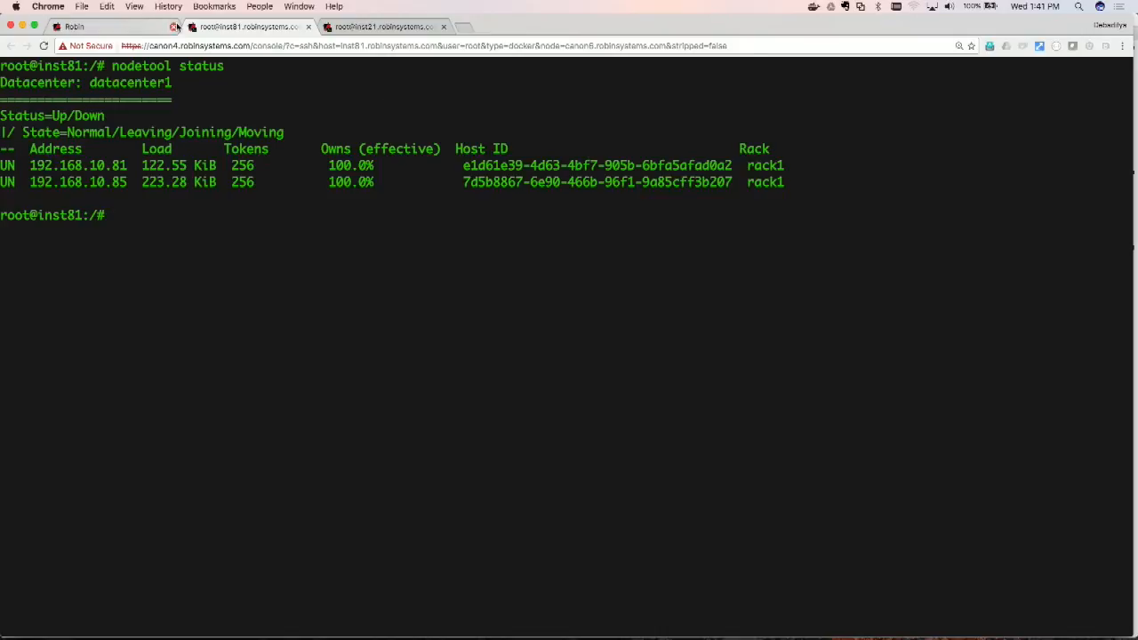
{"action": "left_click", "coordinate": [150, 28]}
{"action": "scroll", "coordinate": [388, 206], "scroll_direction": "down", "scroll_amount": 7}
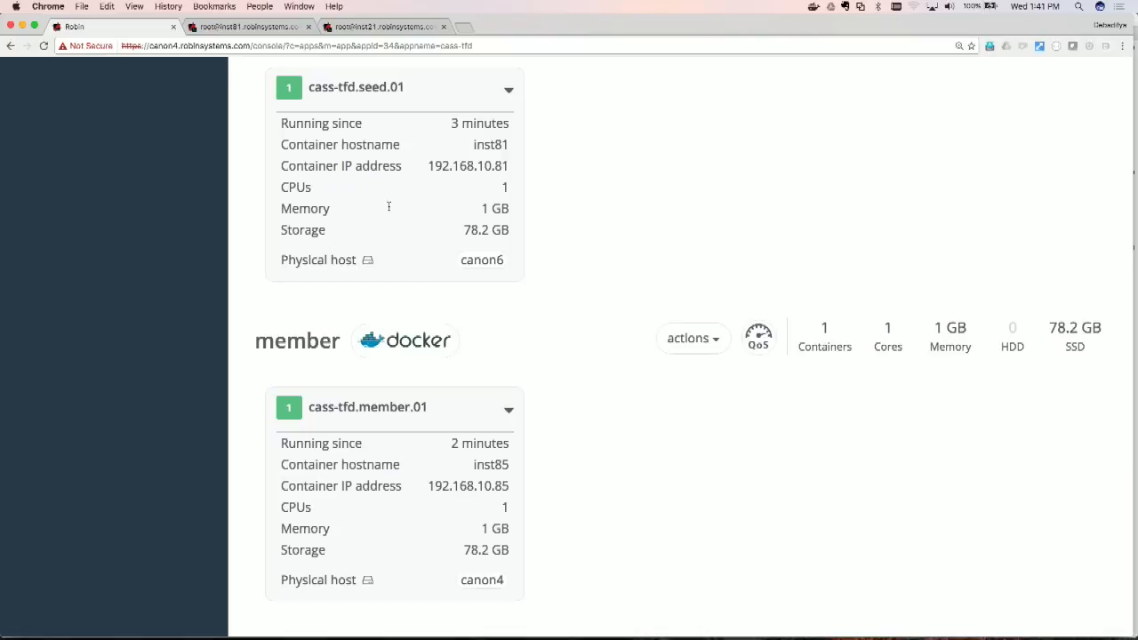
{"action": "mouse_move", "coordinate": [261, 628]}
Step: Return to the inst81 console and enter a cassandra-stress write command with n=100000
{"action": "left_click", "coordinate": [384, 28]}
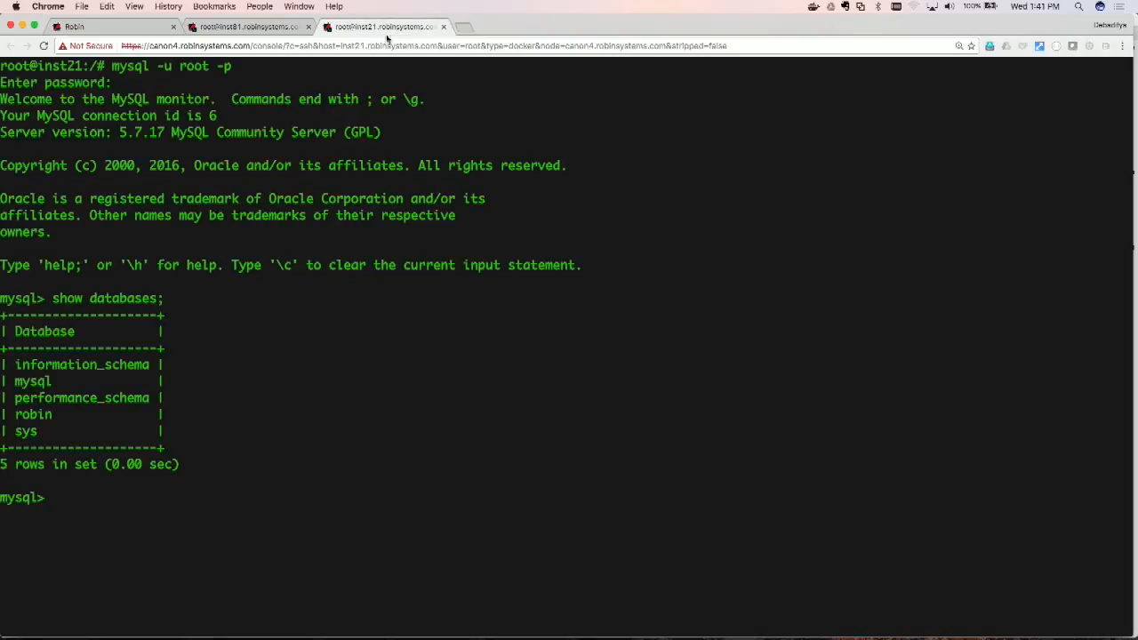
{"action": "left_click", "coordinate": [259, 25]}
{"action": "type", "text": "cassandra-stress "}
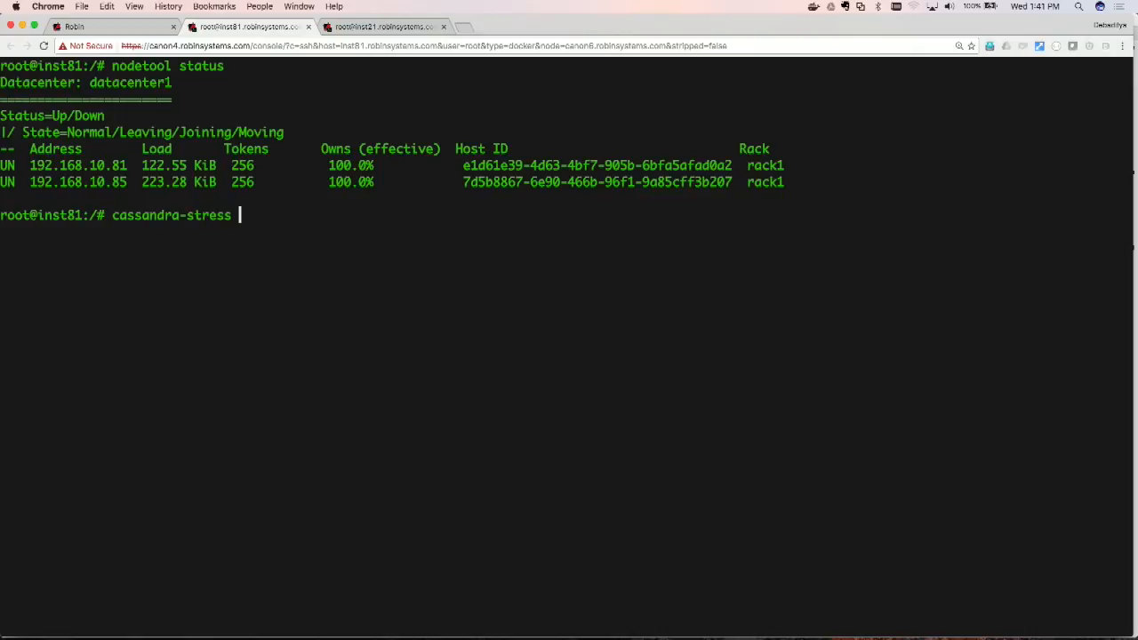
{"action": "type", "text": "write -"}
{"action": "key", "text": "BackSpace"}
{"action": "type", "text": "n=100000"}
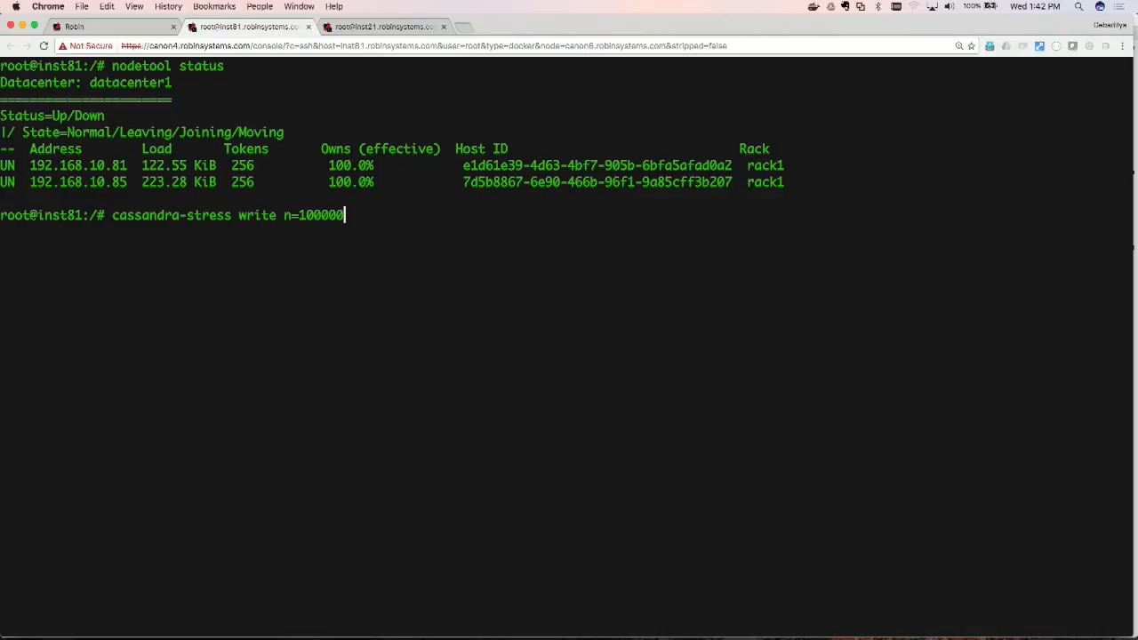
Step: Add the -node option to the stress command with the node addresses 192.168.10.81,192.168.10.85 copied from the status output
{"action": "type", "text": " -node"}
{"action": "left_click_drag", "start_coordinate": [30, 165], "coordinate": [127, 166]}
{"action": "type", "text": "192.168.10.81"}
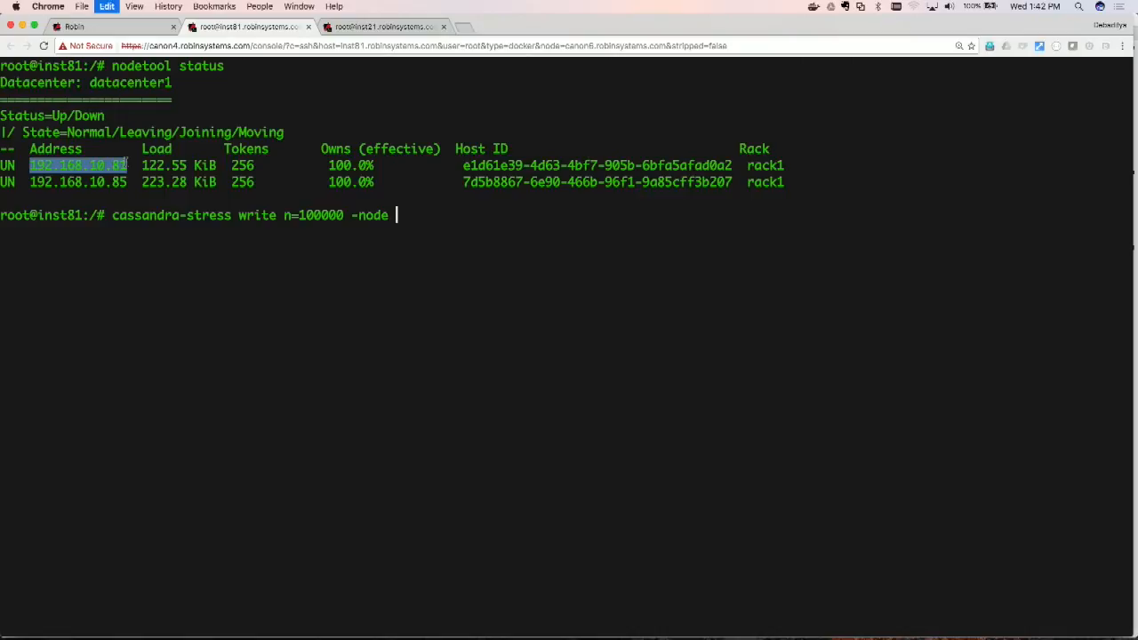
{"action": "type", "text": ","}
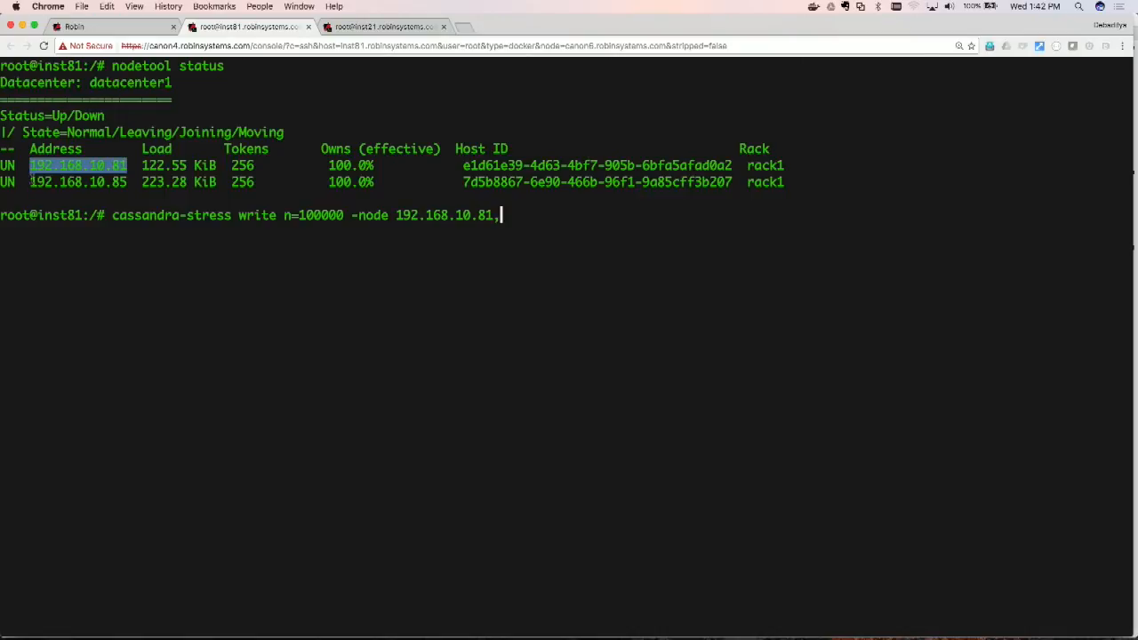
{"action": "left_click_drag", "start_coordinate": [30, 181], "coordinate": [129, 184]}
{"action": "type", "text": "192.168.10.85"}
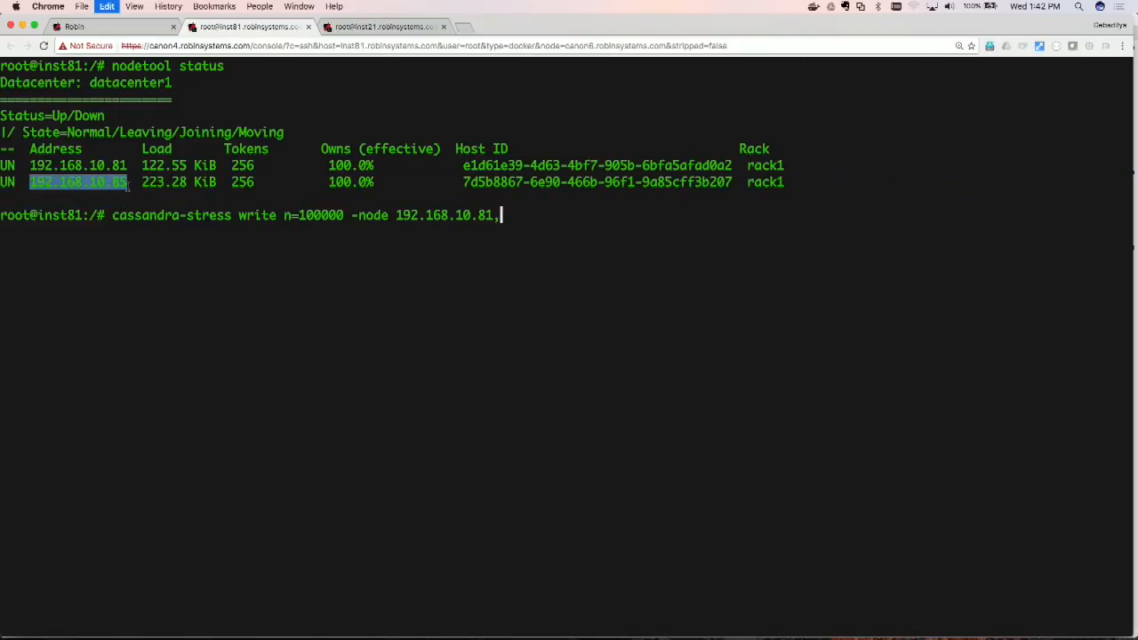